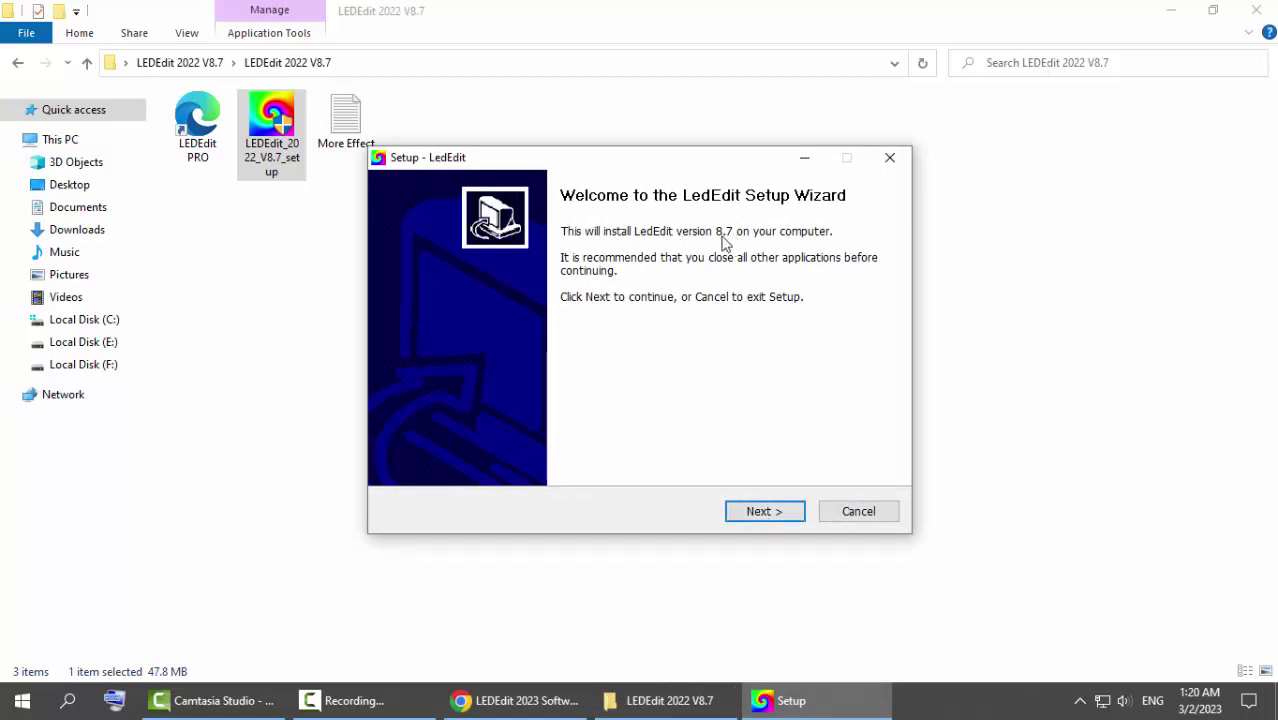
Install LedEdit 8.7 in the default program and Start Menu folders, with desktop and Quick Launch icons.
click(766, 511)
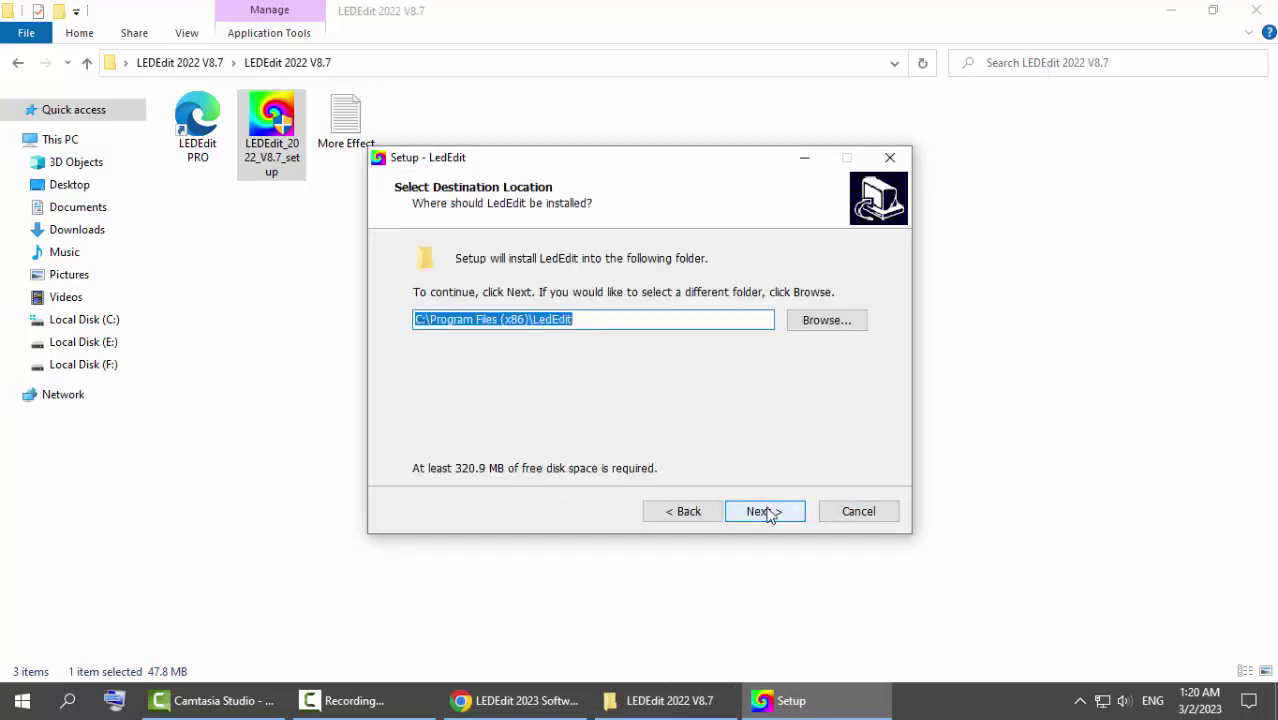
click(766, 511)
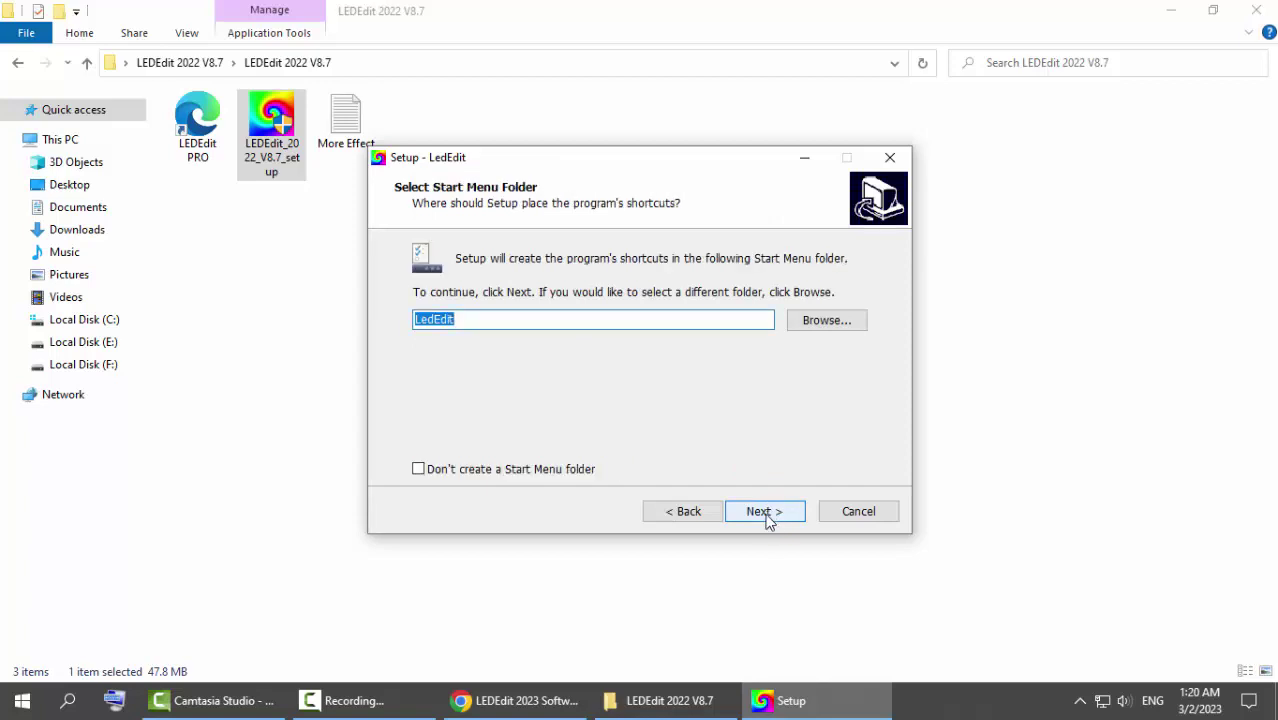
click(768, 513)
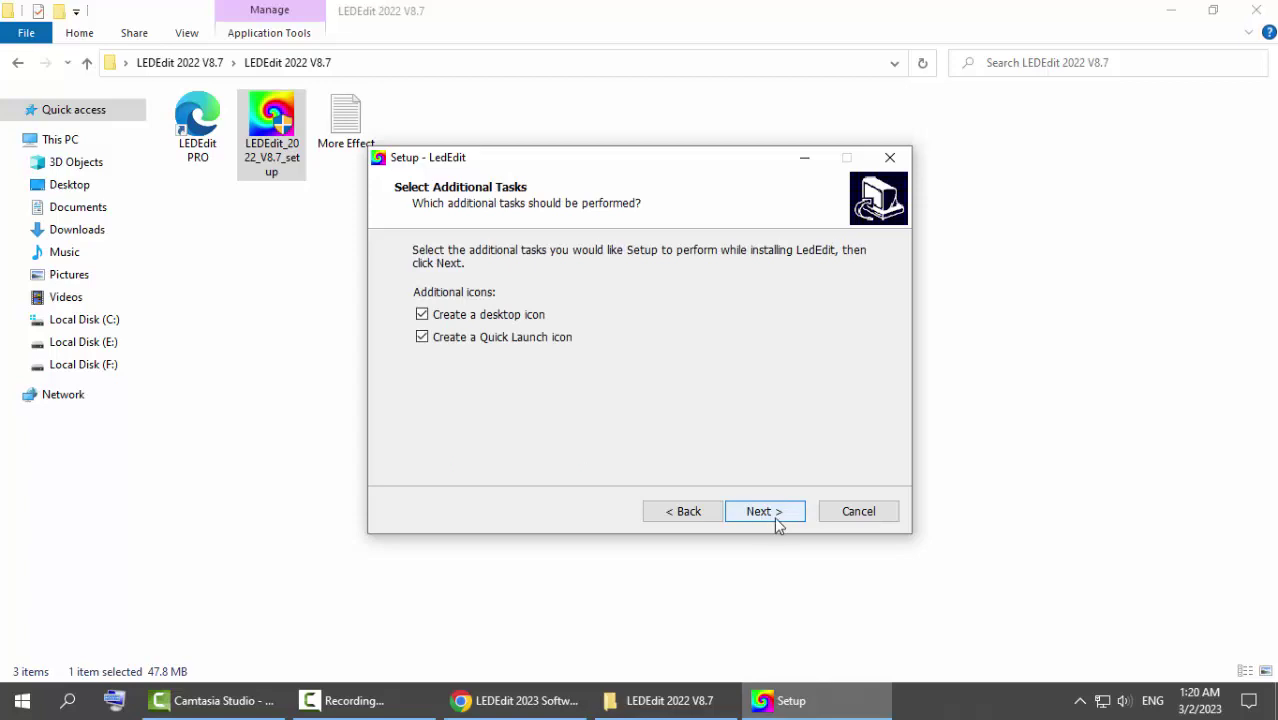
click(768, 516)
click(766, 513)
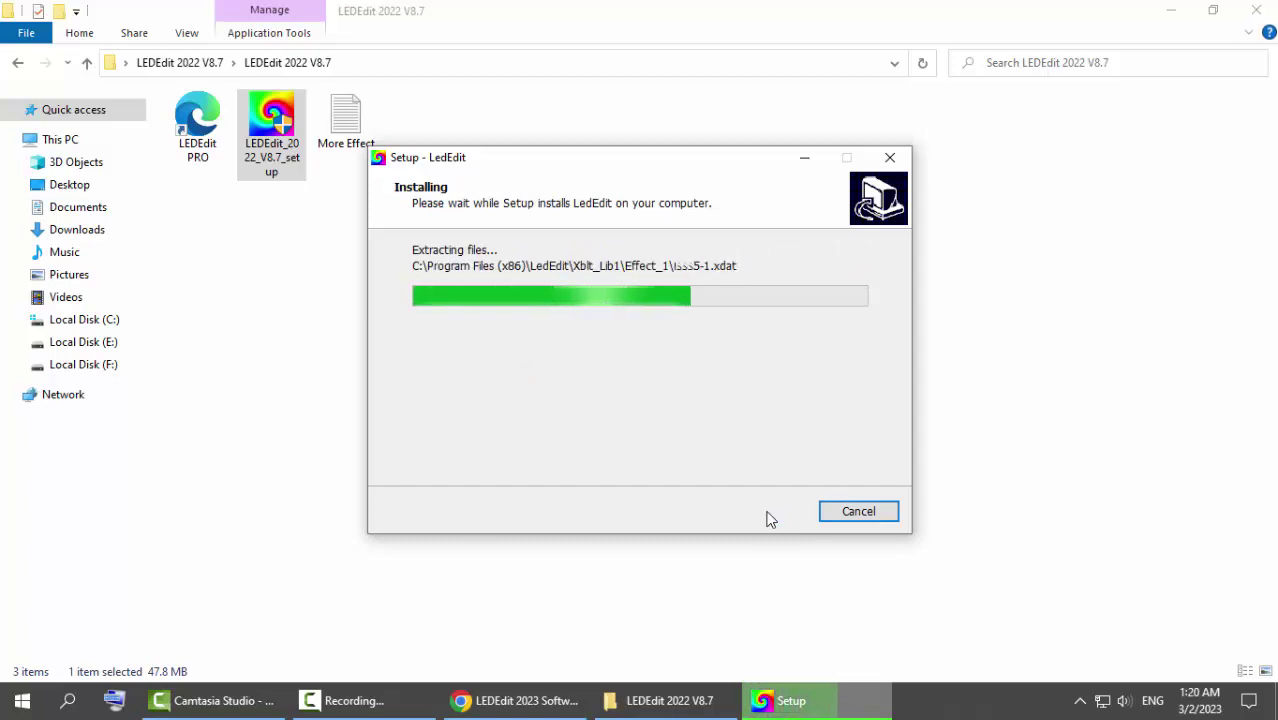
Close the installer's folder window and finish the LedEdit setup with Launch LedEdit enabled.
click(1257, 10)
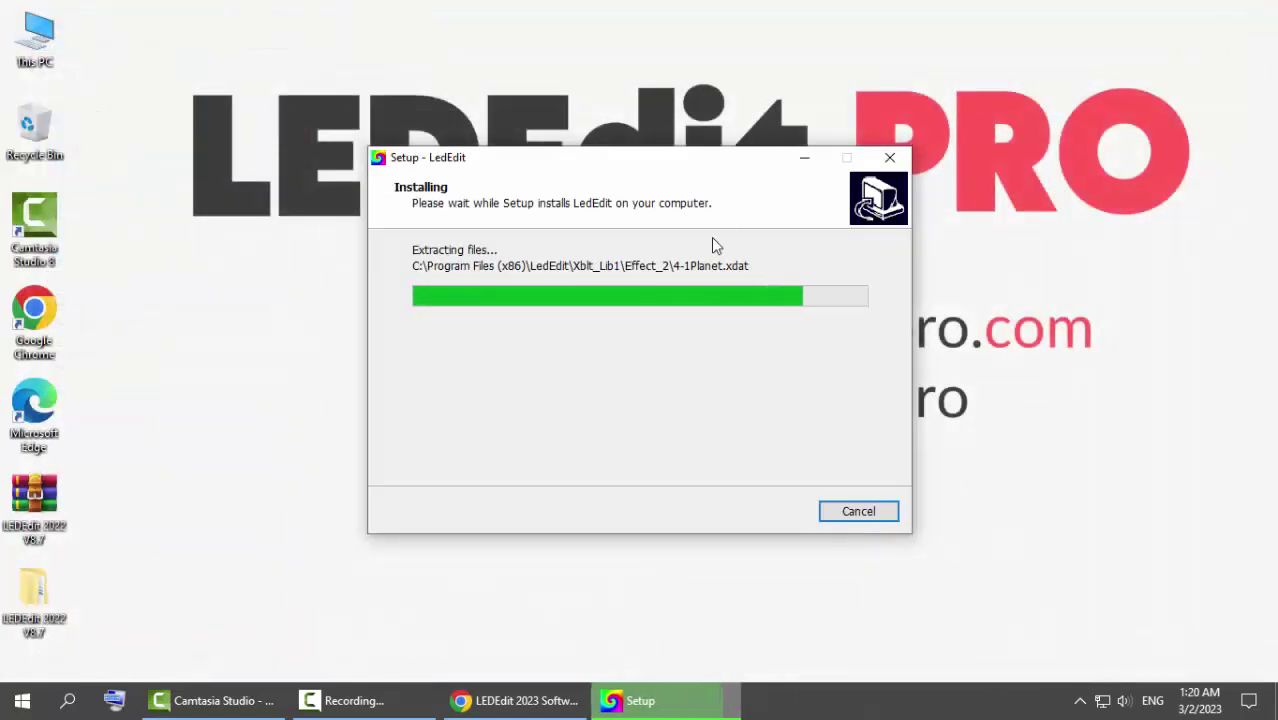
drag(664, 260, 440, 263)
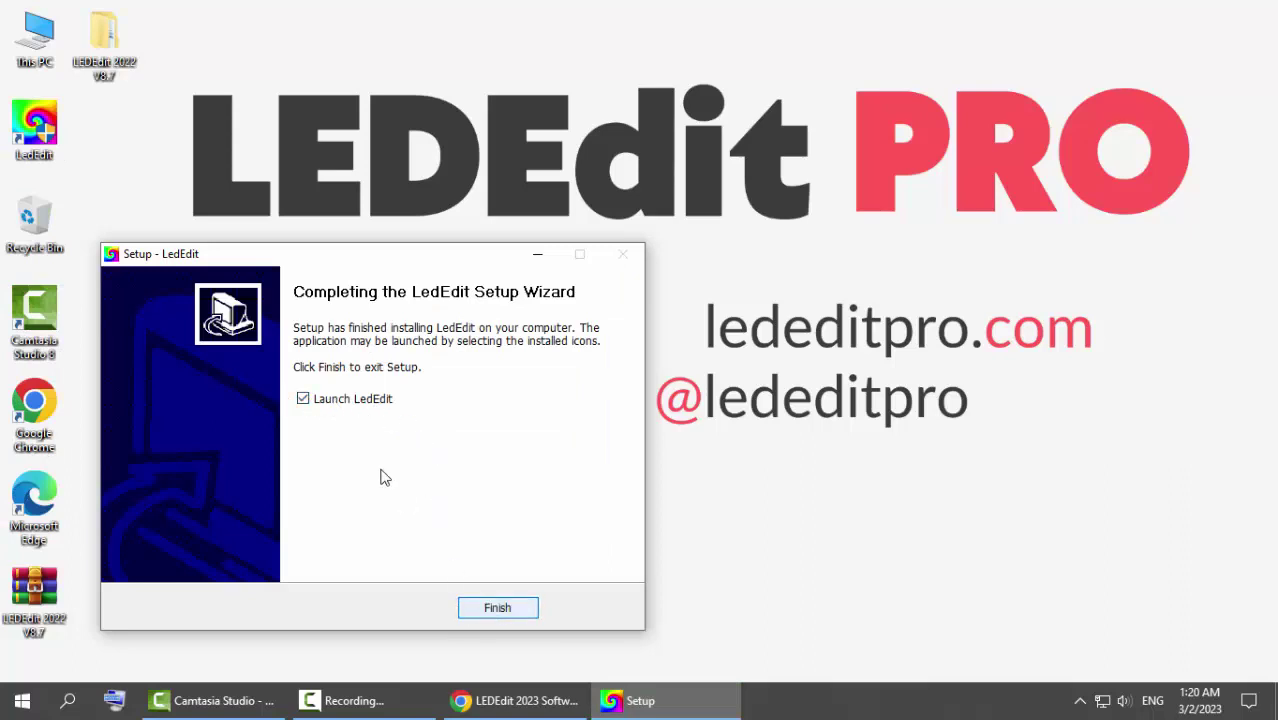
click(357, 402)
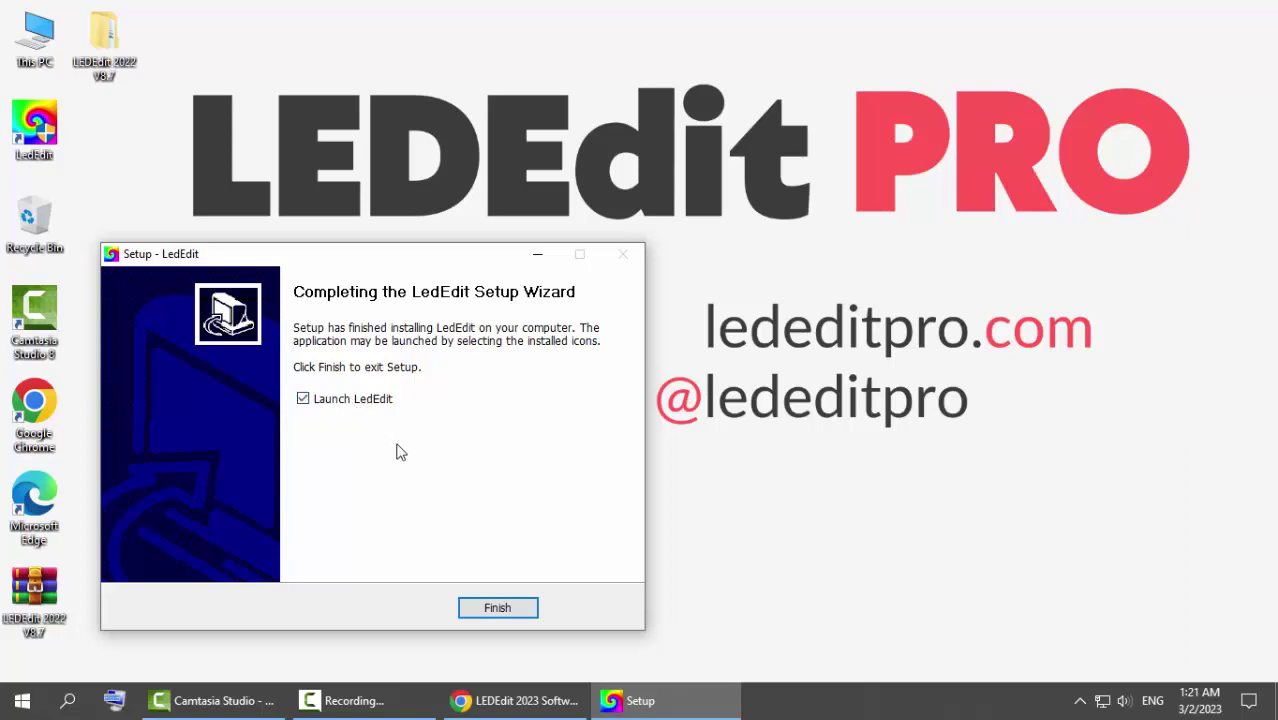
click(507, 610)
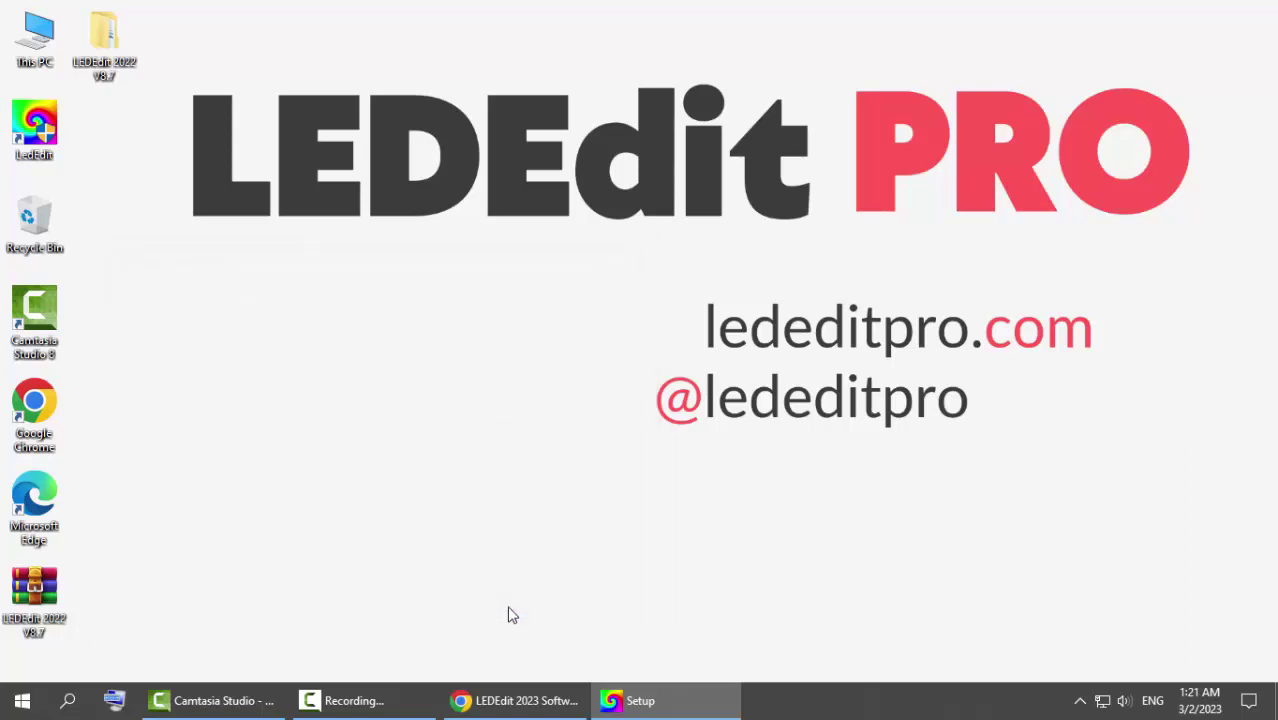
mouse_move(664, 706)
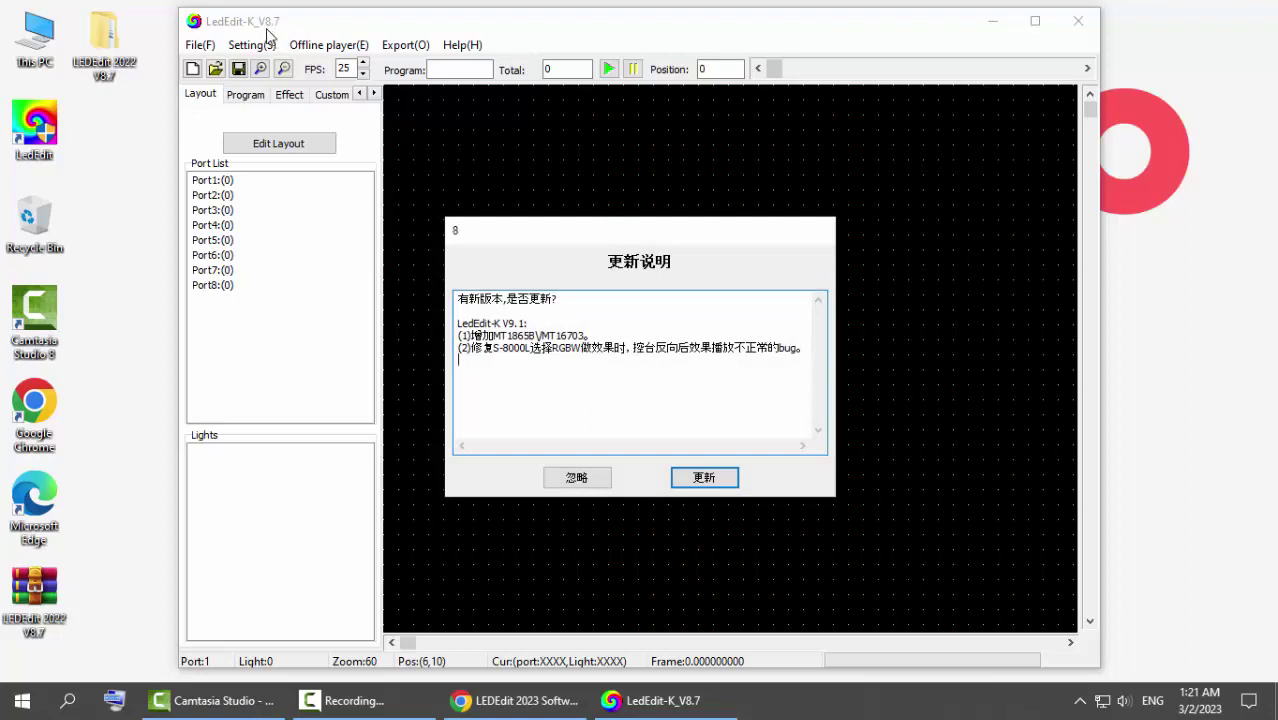
Upgrade the software to LedEdit-K V9.1 and reopen the program once the update is complete.
drag(522, 322, 459, 320)
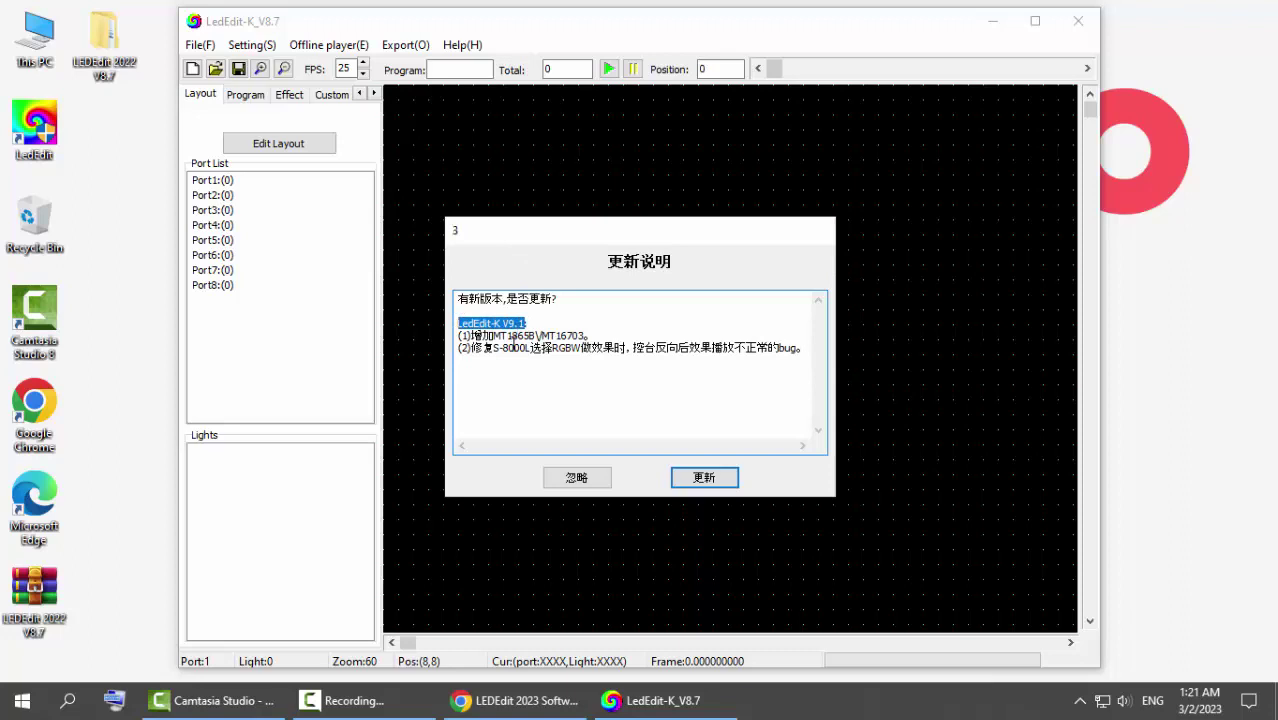
click(697, 481)
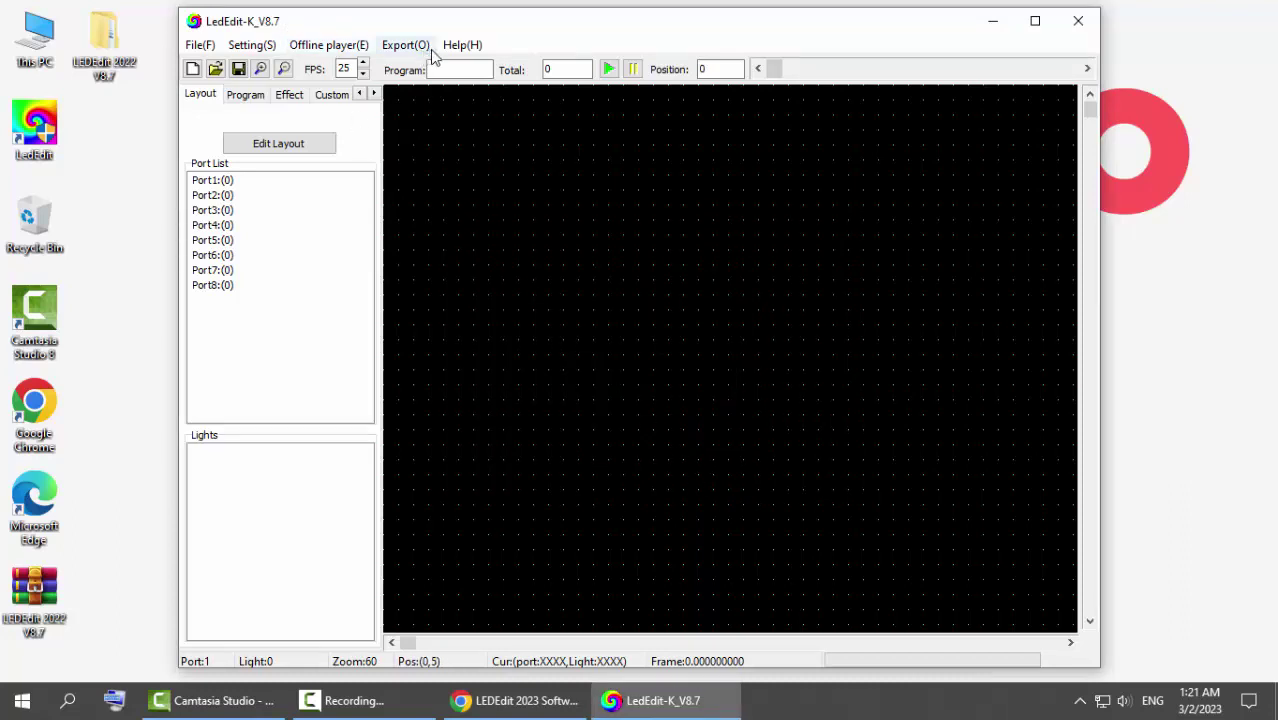
click(463, 47)
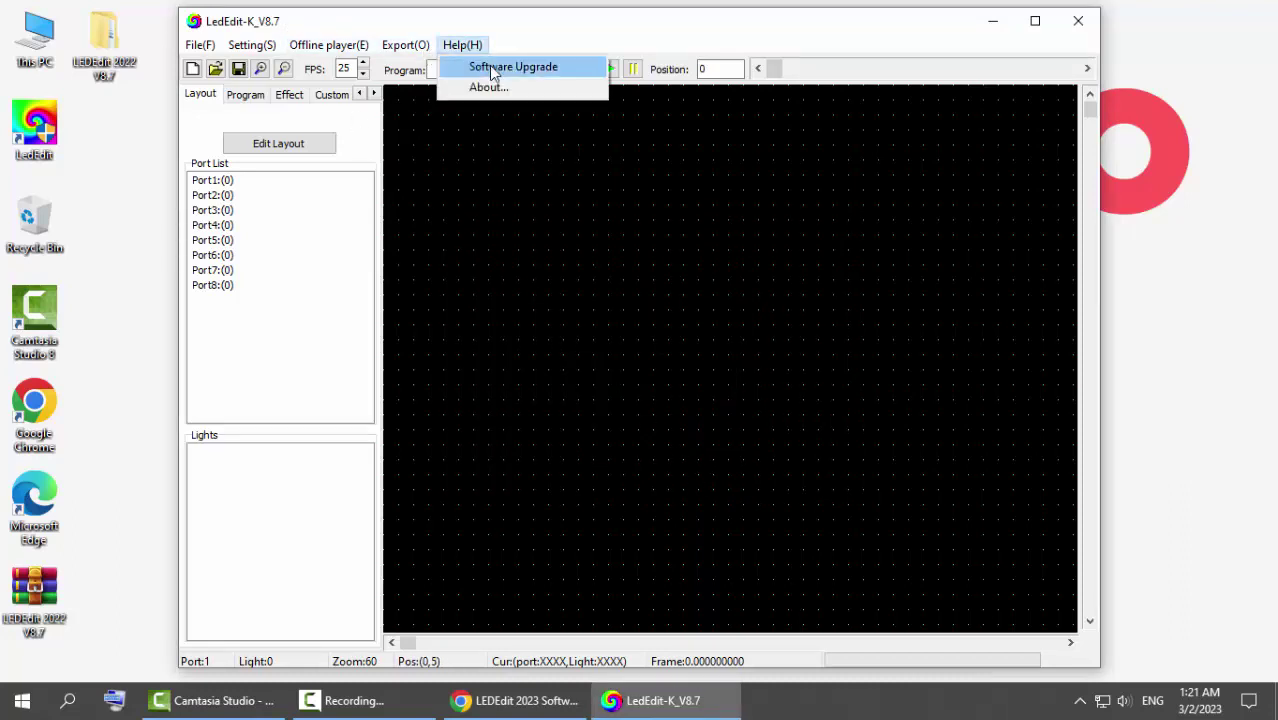
click(494, 72)
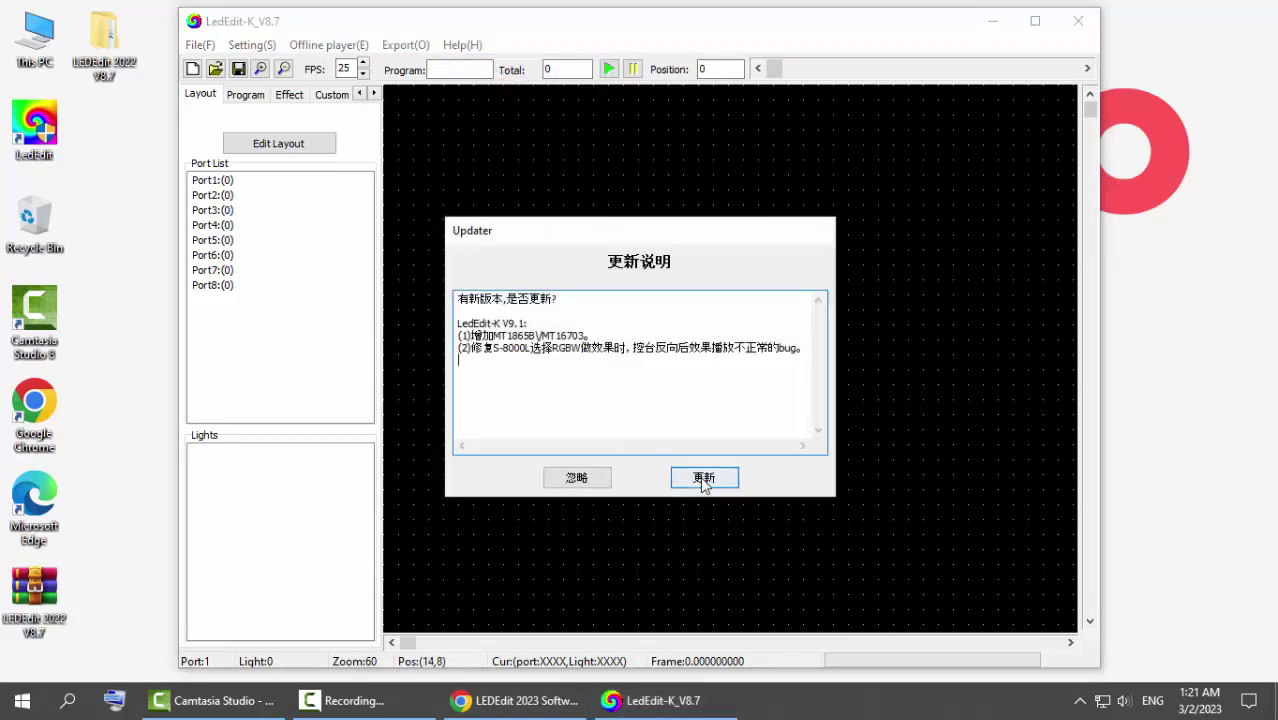
click(701, 479)
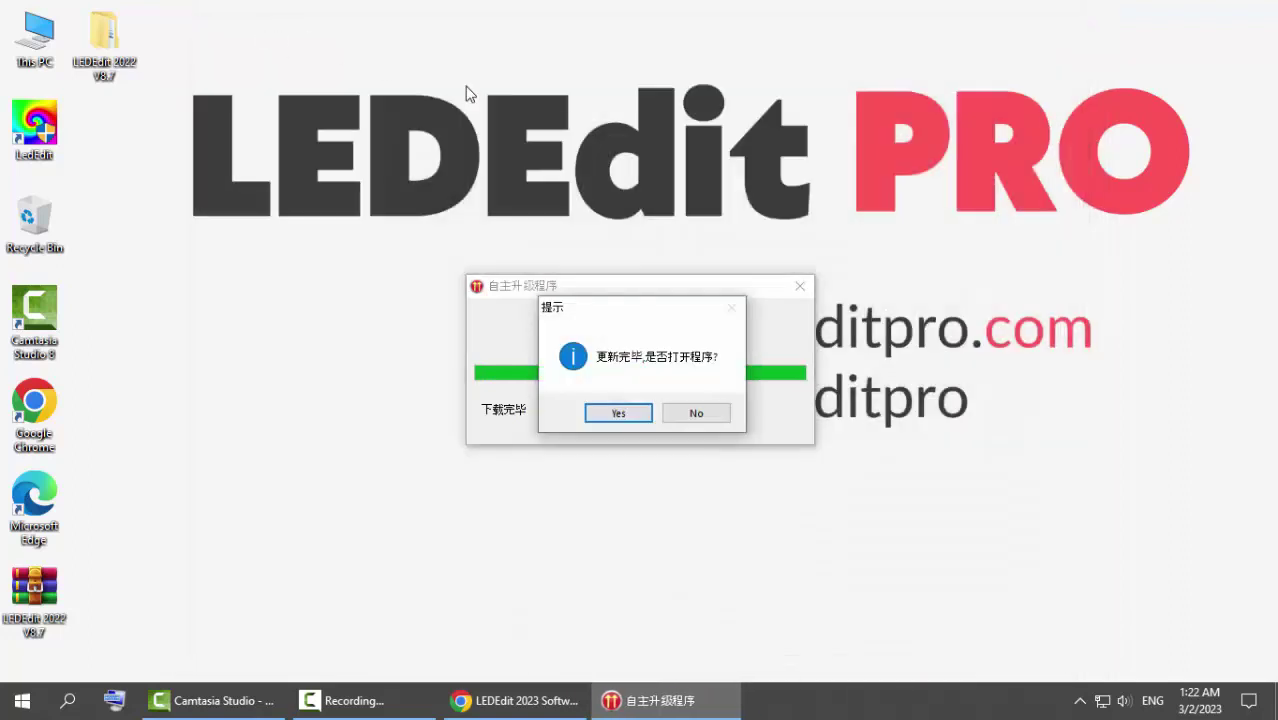
click(624, 413)
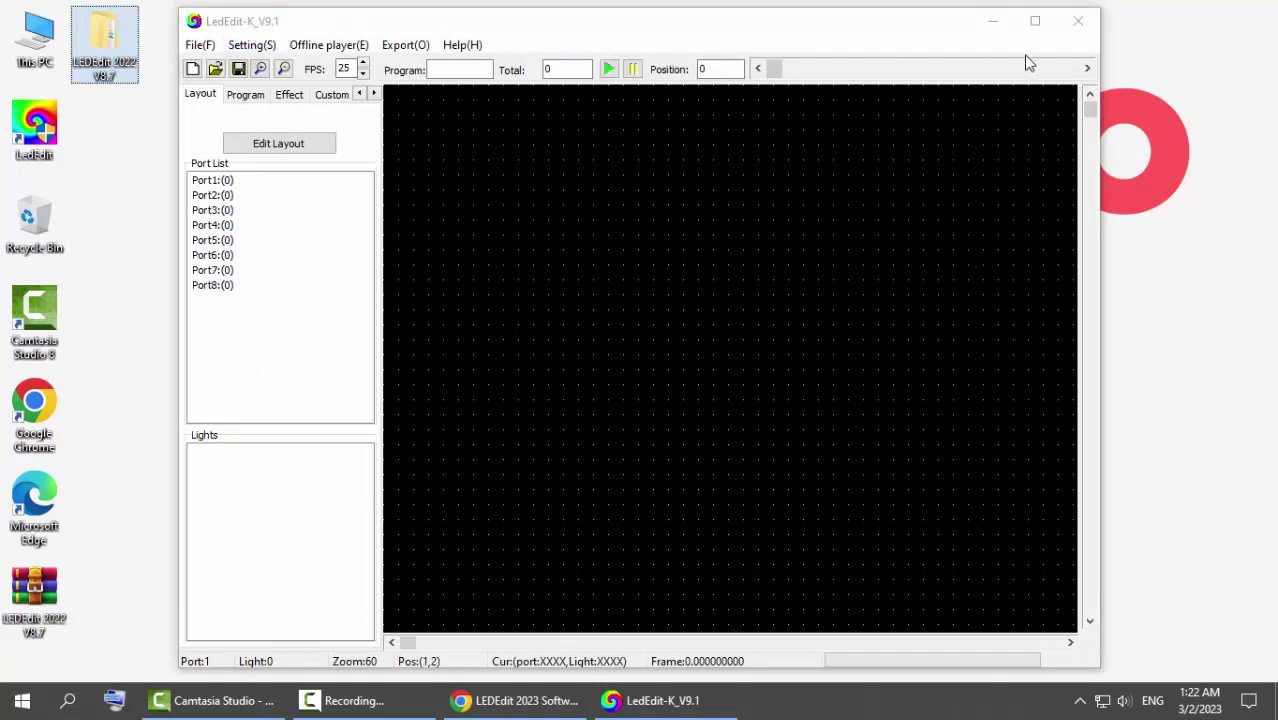
Maximize the program window and start a layout edit to bring up the new project settings.
click(1036, 20)
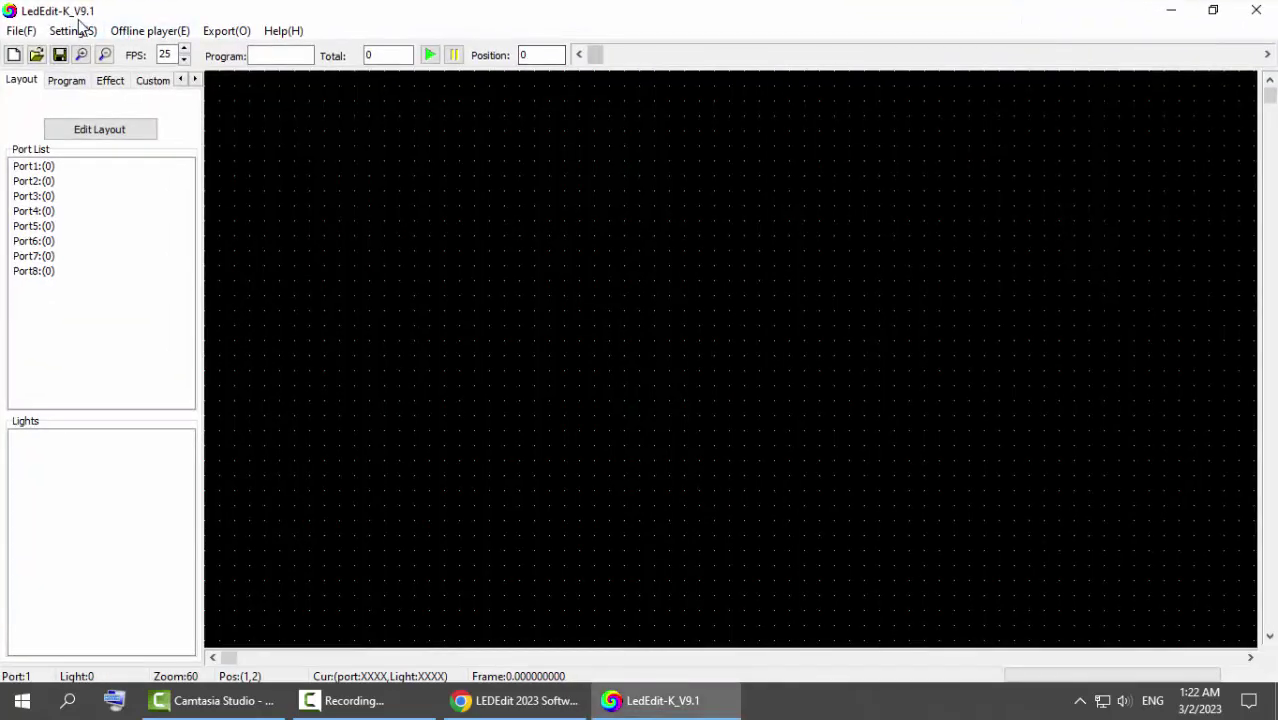
click(77, 170)
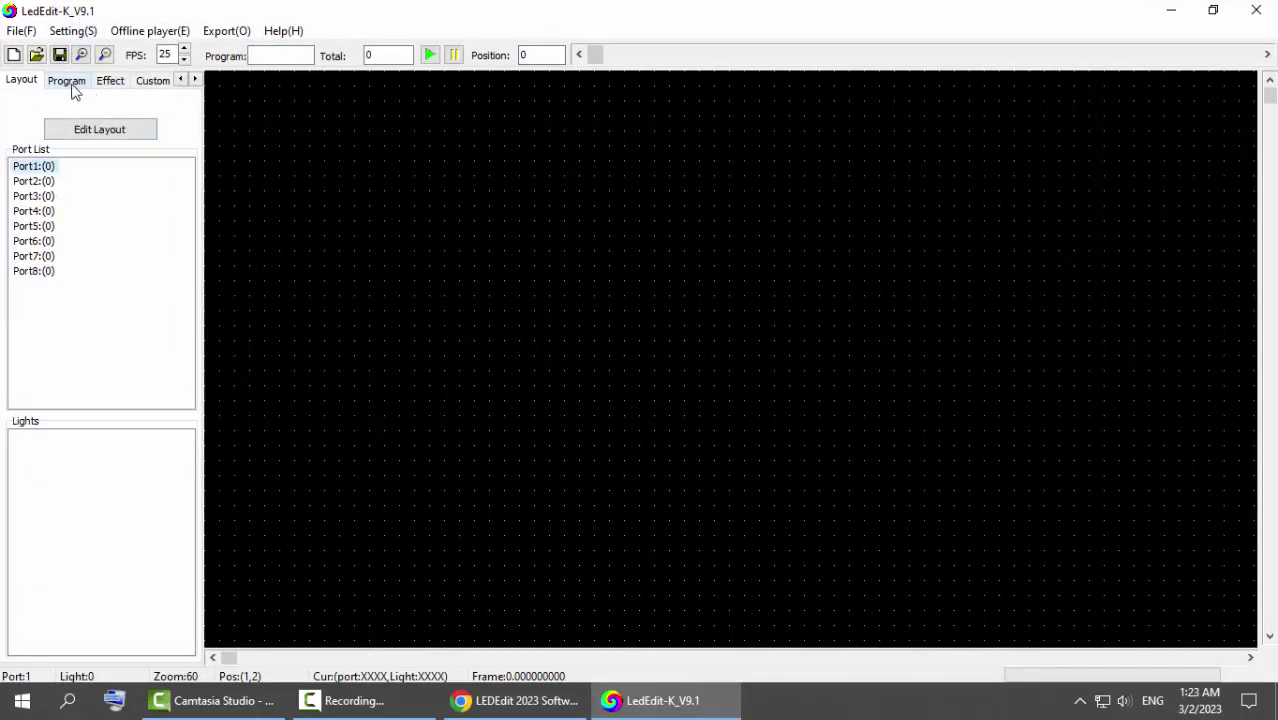
click(86, 134)
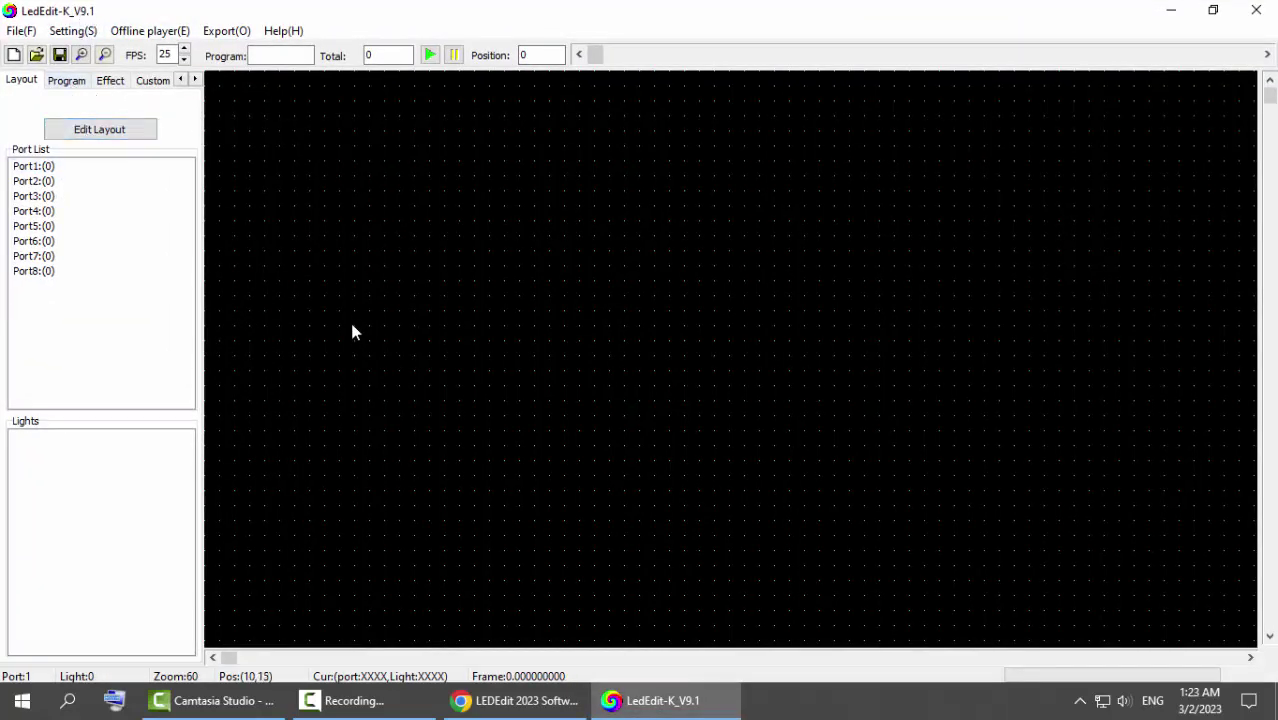
click(93, 133)
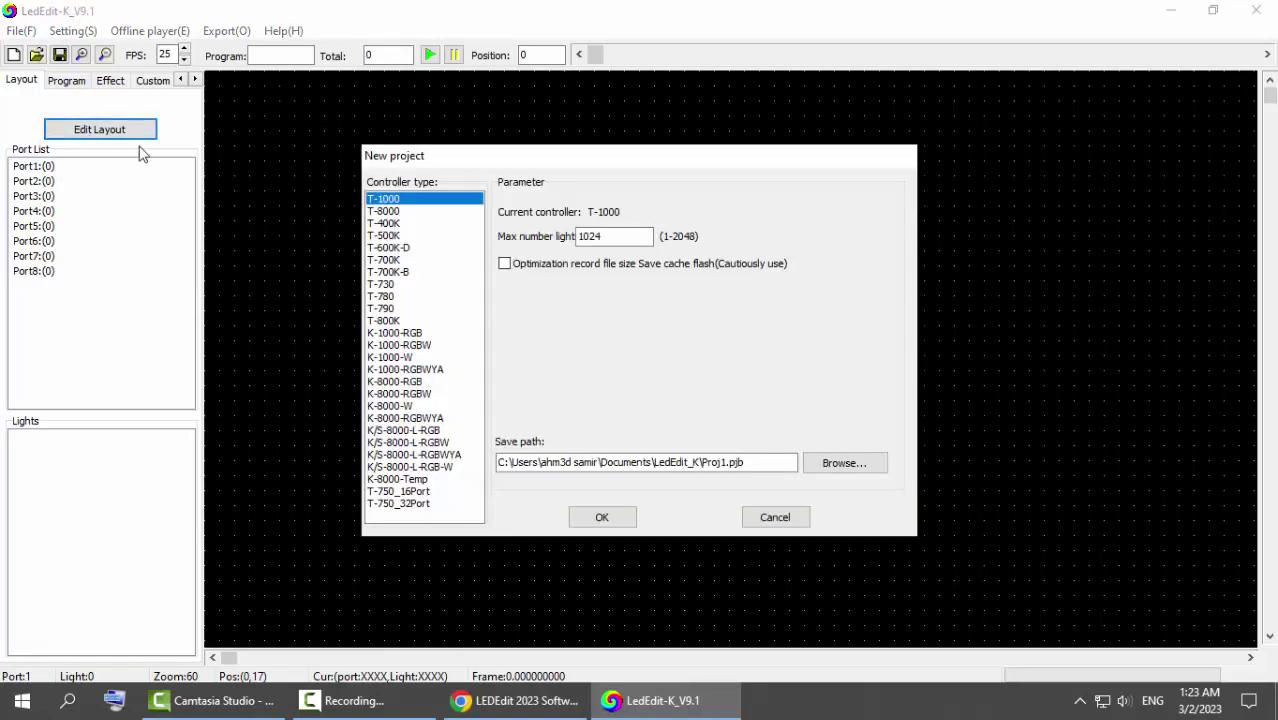
Compare the parameters of the T-1000, T-8000, T-750_16Port and T-750_32Port controller types.
click(396, 211)
click(396, 203)
click(396, 211)
click(396, 203)
click(396, 211)
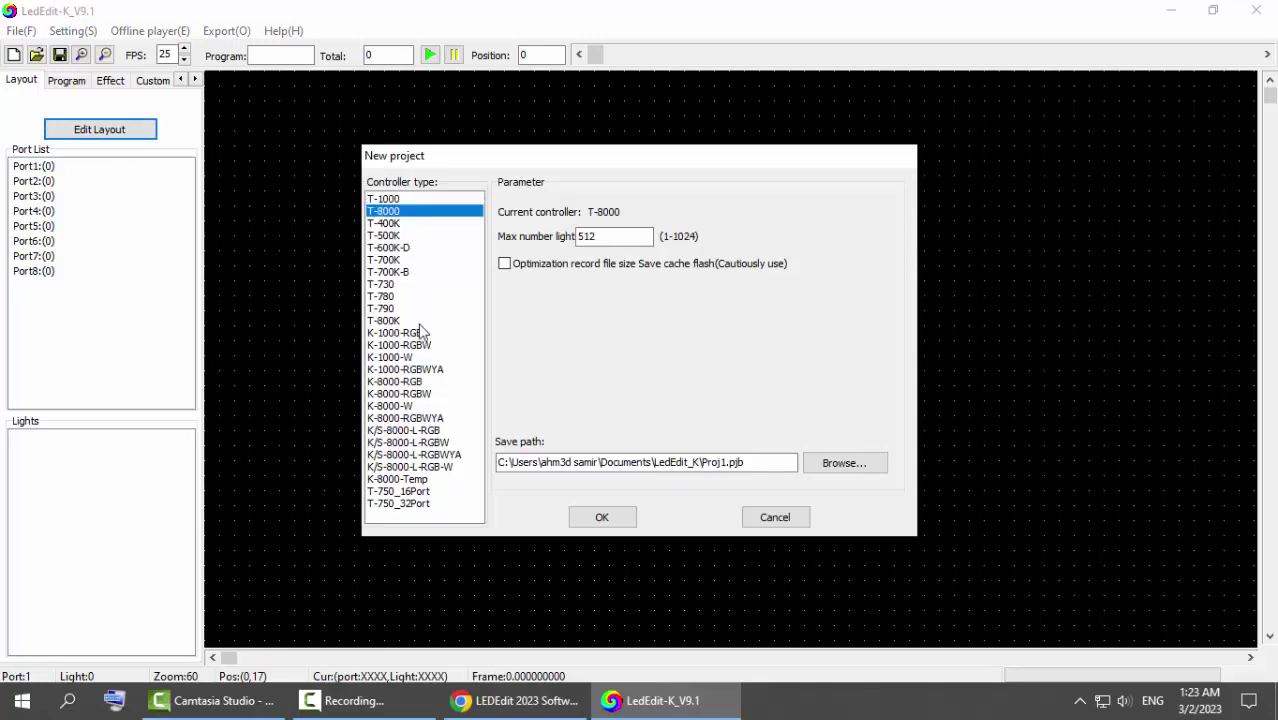
click(415, 491)
click(419, 503)
click(419, 491)
click(440, 503)
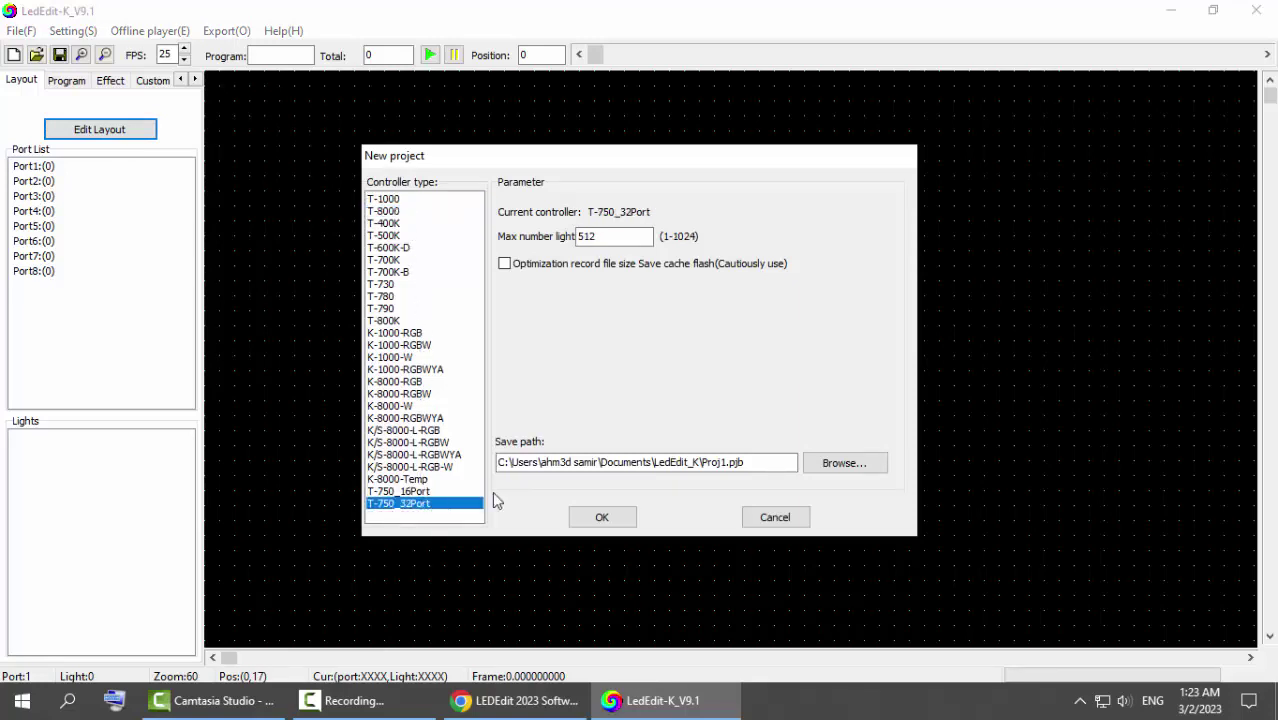
Create the project Proj1 with the T-1000 controller and open its layout for editing.
click(412, 200)
click(604, 515)
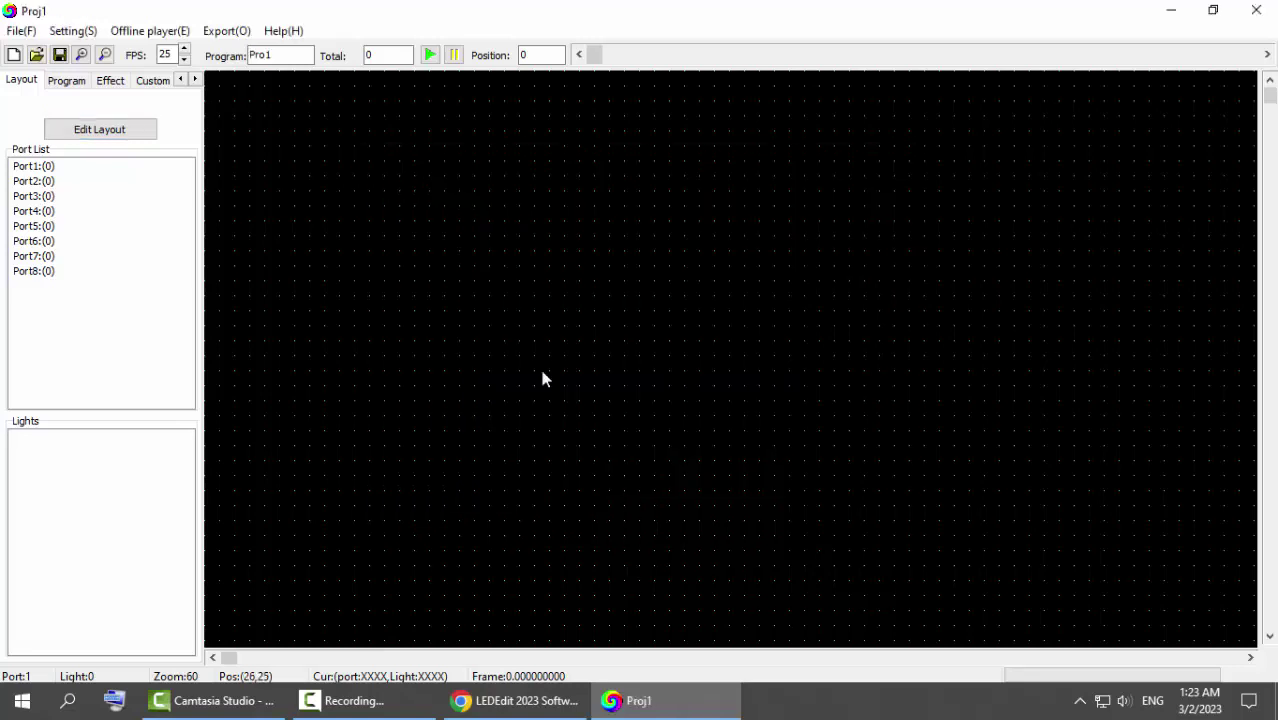
click(76, 80)
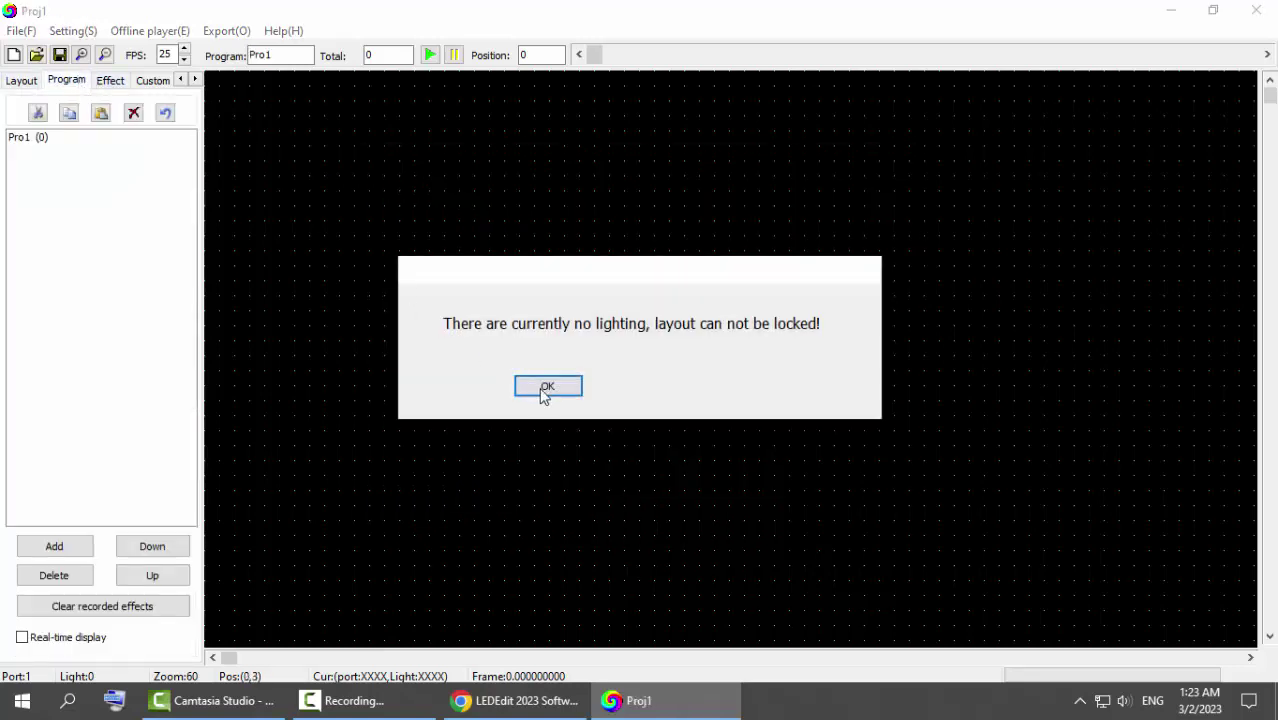
click(546, 387)
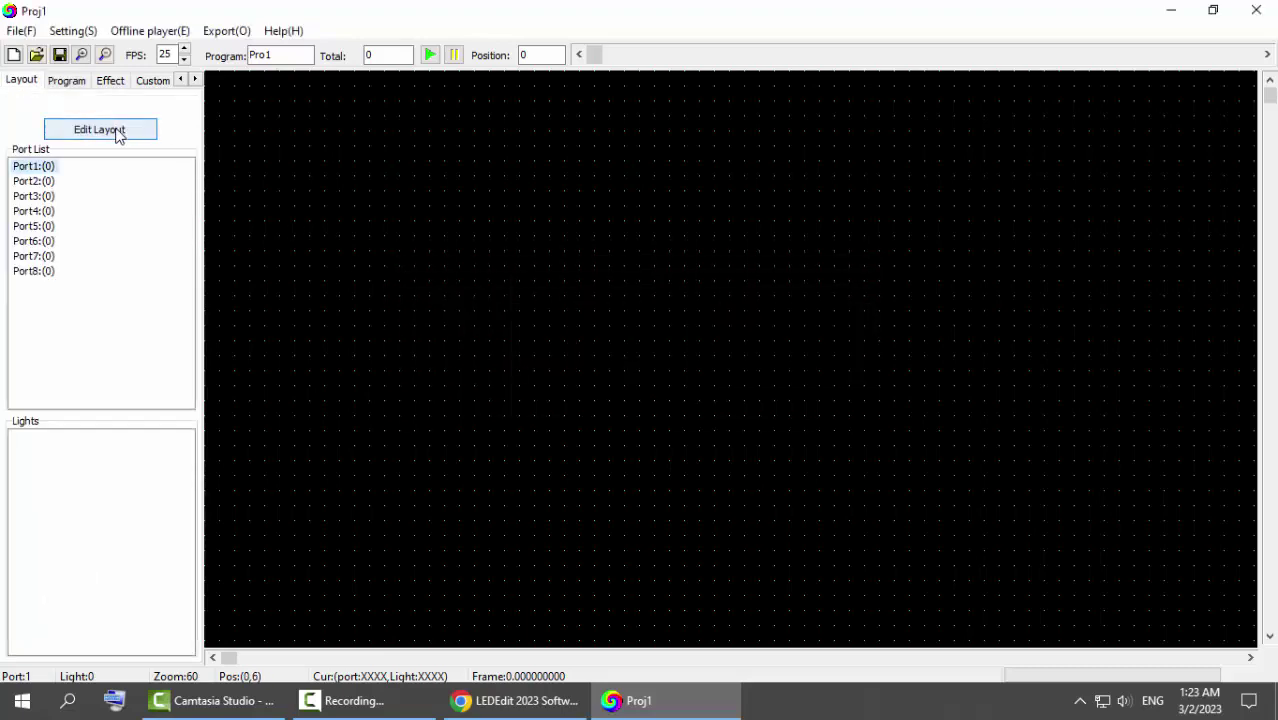
click(100, 130)
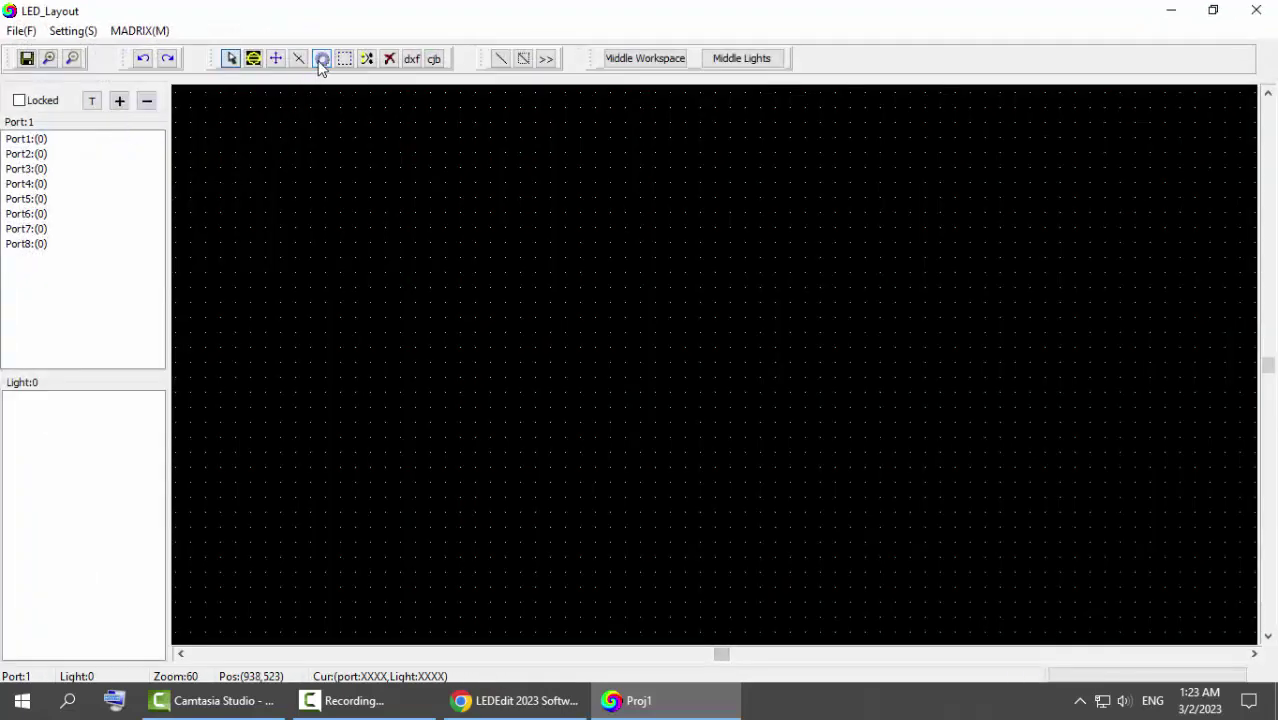
Place an automatic layout 50 wide and 50 high, upper left horizontal with 1024 lights per port, and return to the project.
click(321, 60)
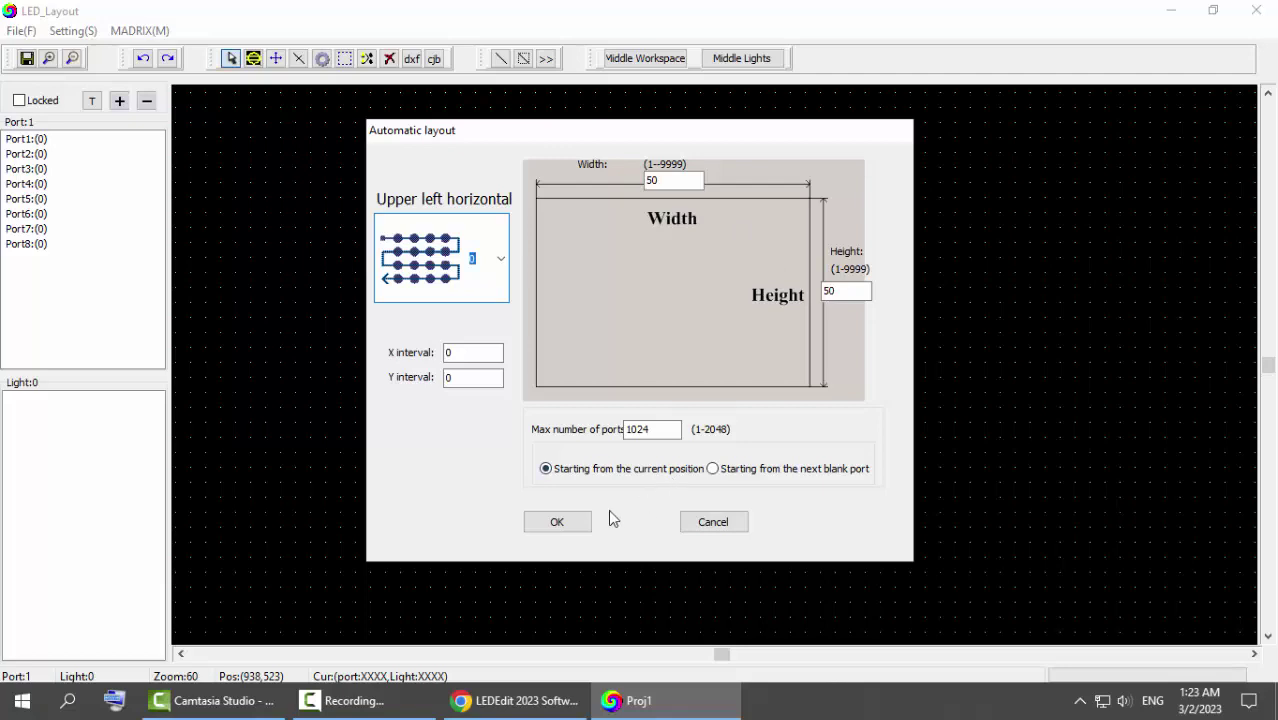
click(572, 522)
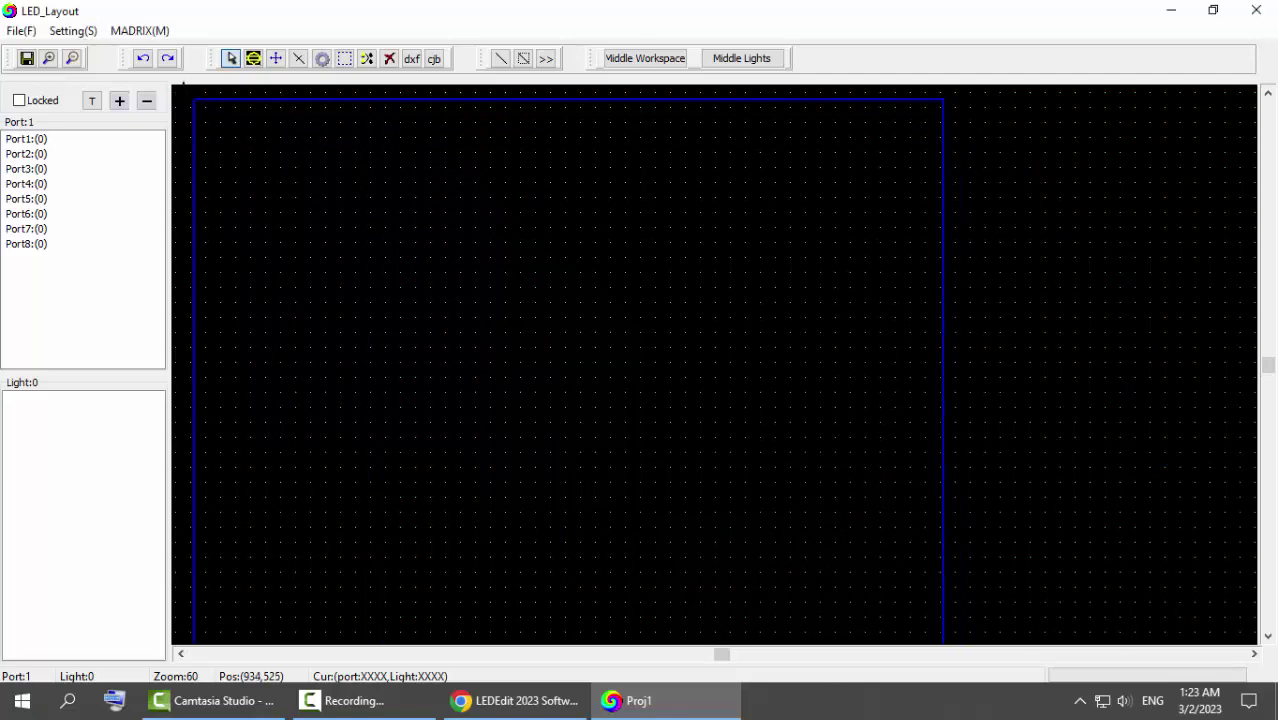
click(176, 86)
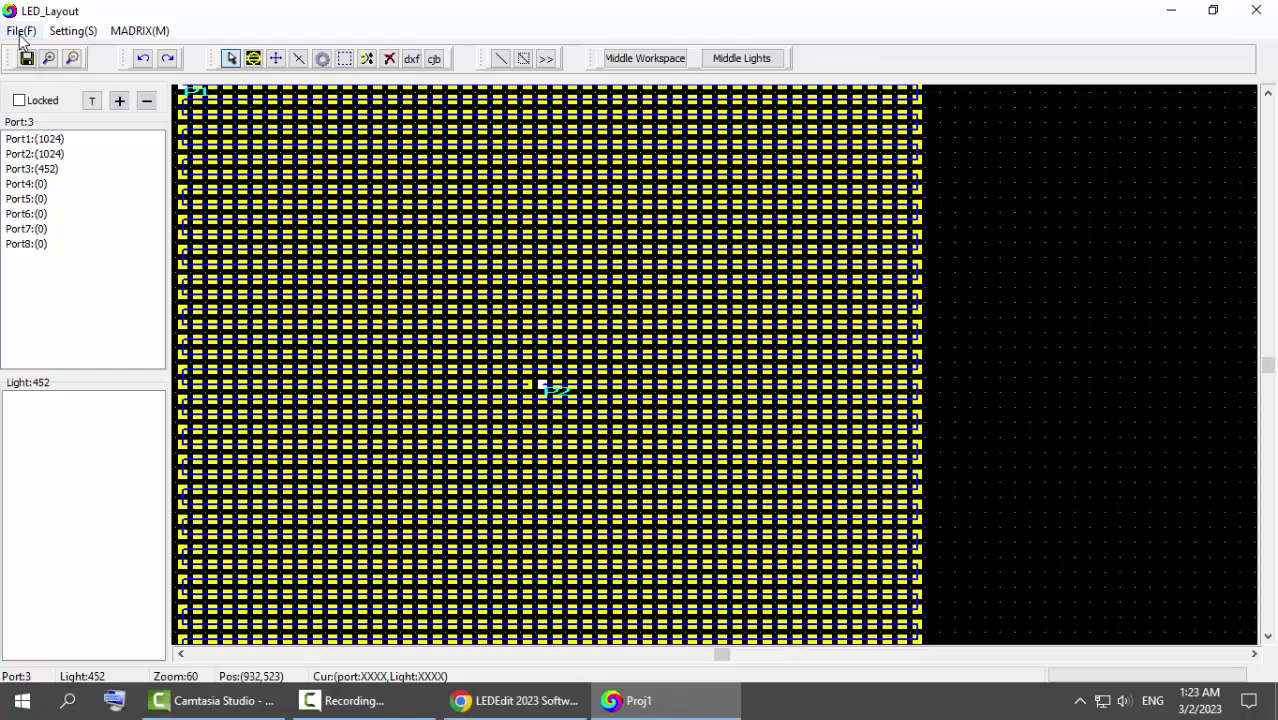
click(1240, 18)
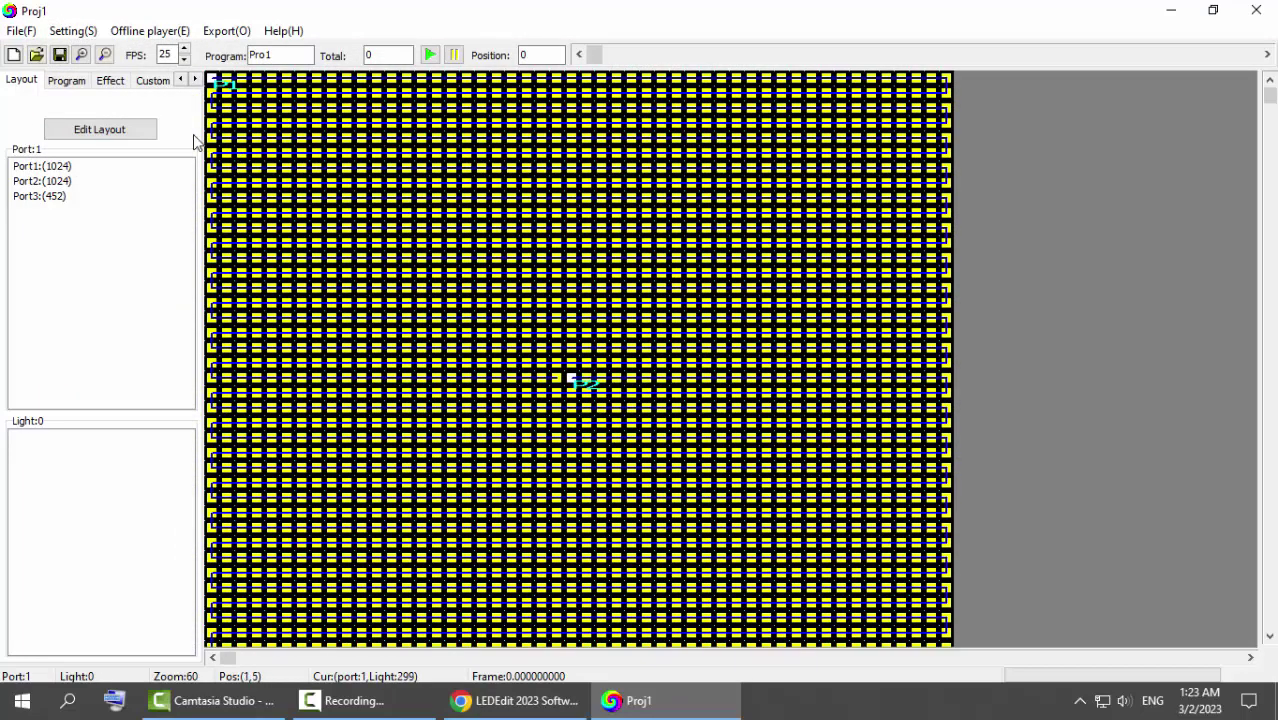
Play the effect 1-1Color change.xdat from the T1 effects library on the light layout.
click(67, 81)
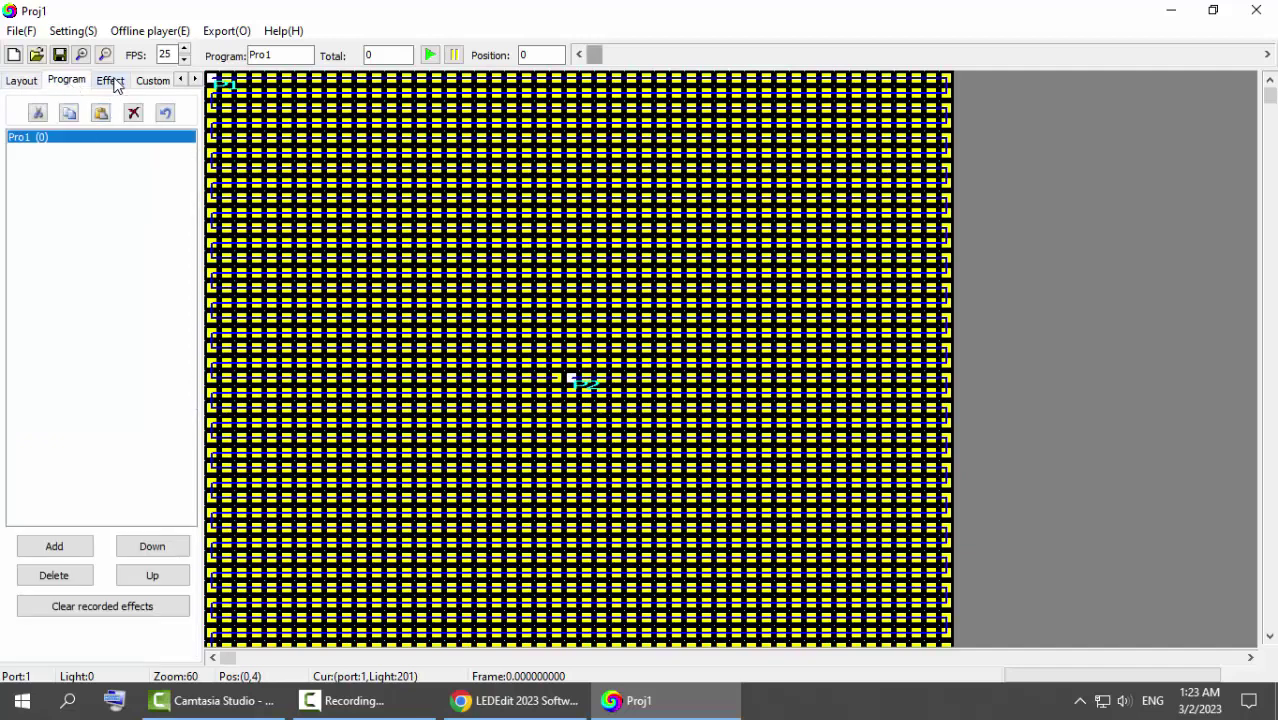
click(114, 81)
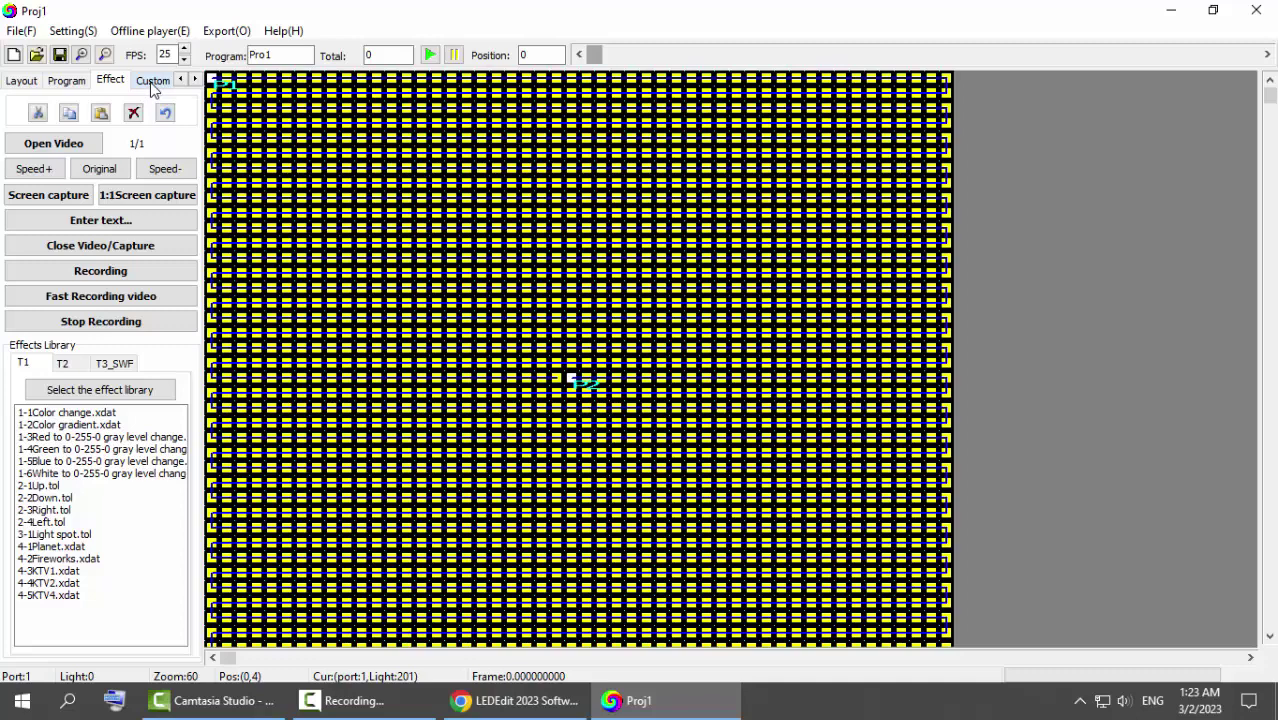
double_click(90, 412)
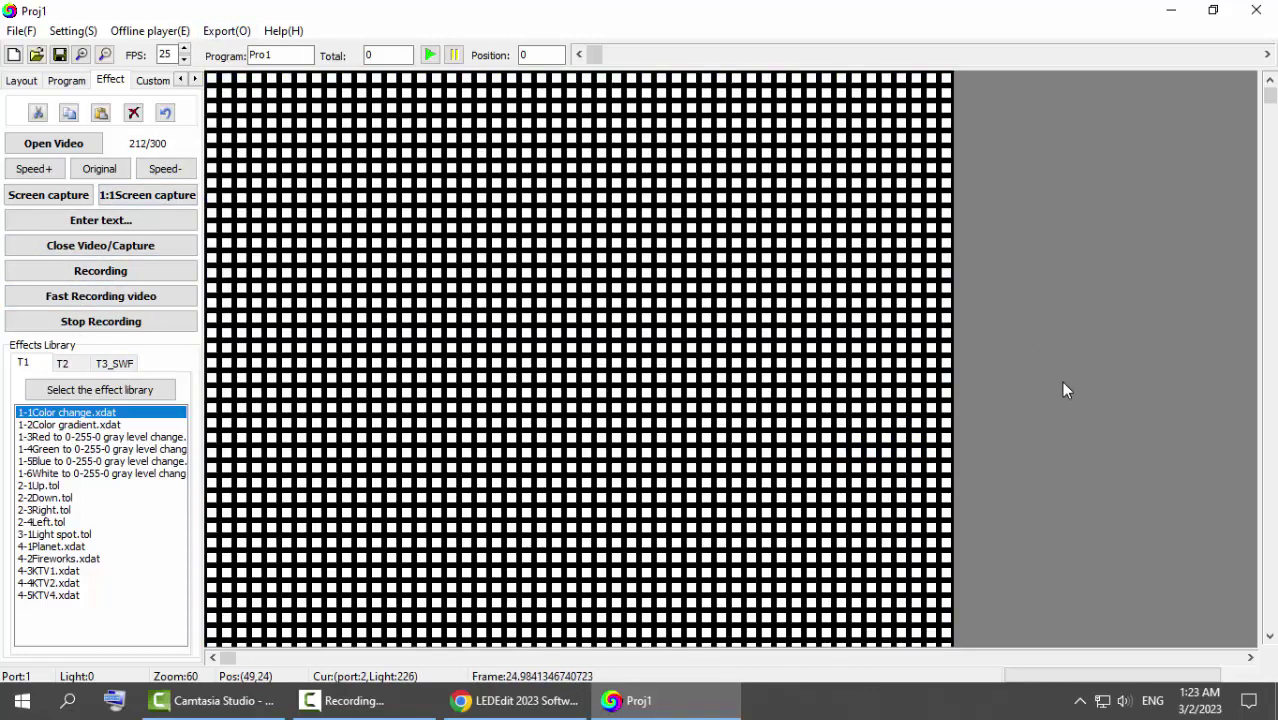
Display the program's About information to check the installed version.
click(283, 31)
click(150, 31)
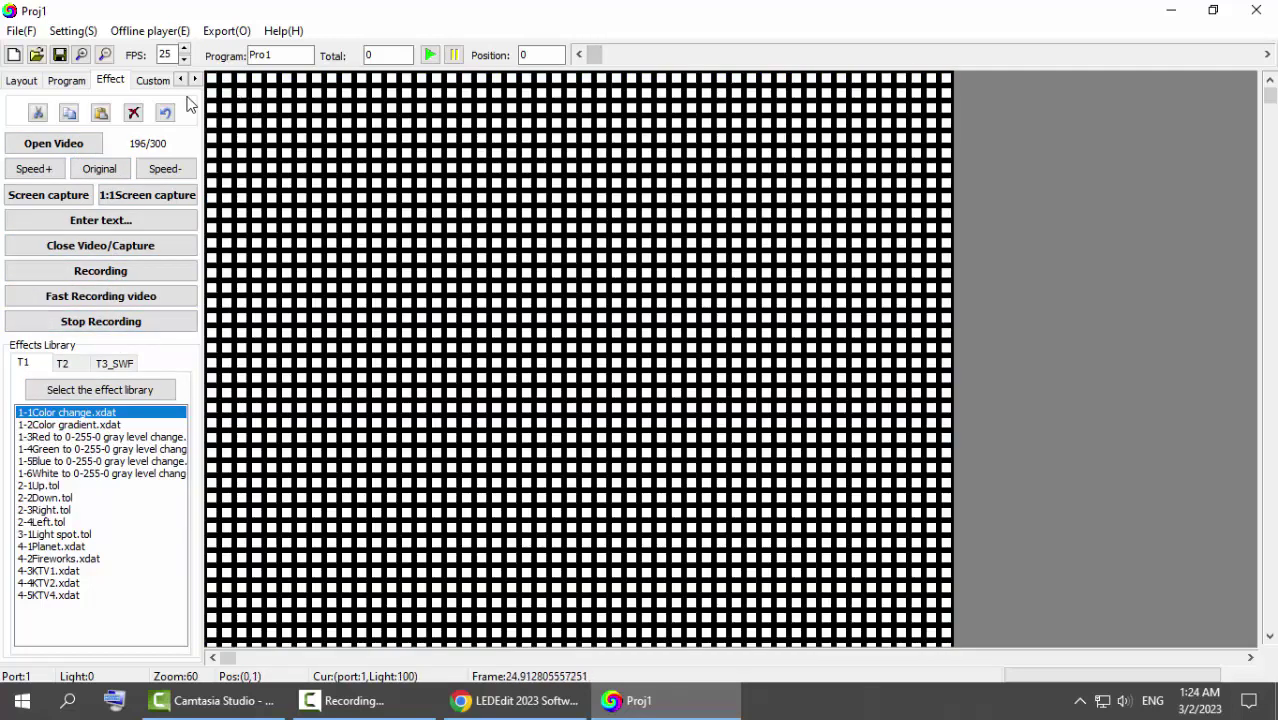
click(283, 31)
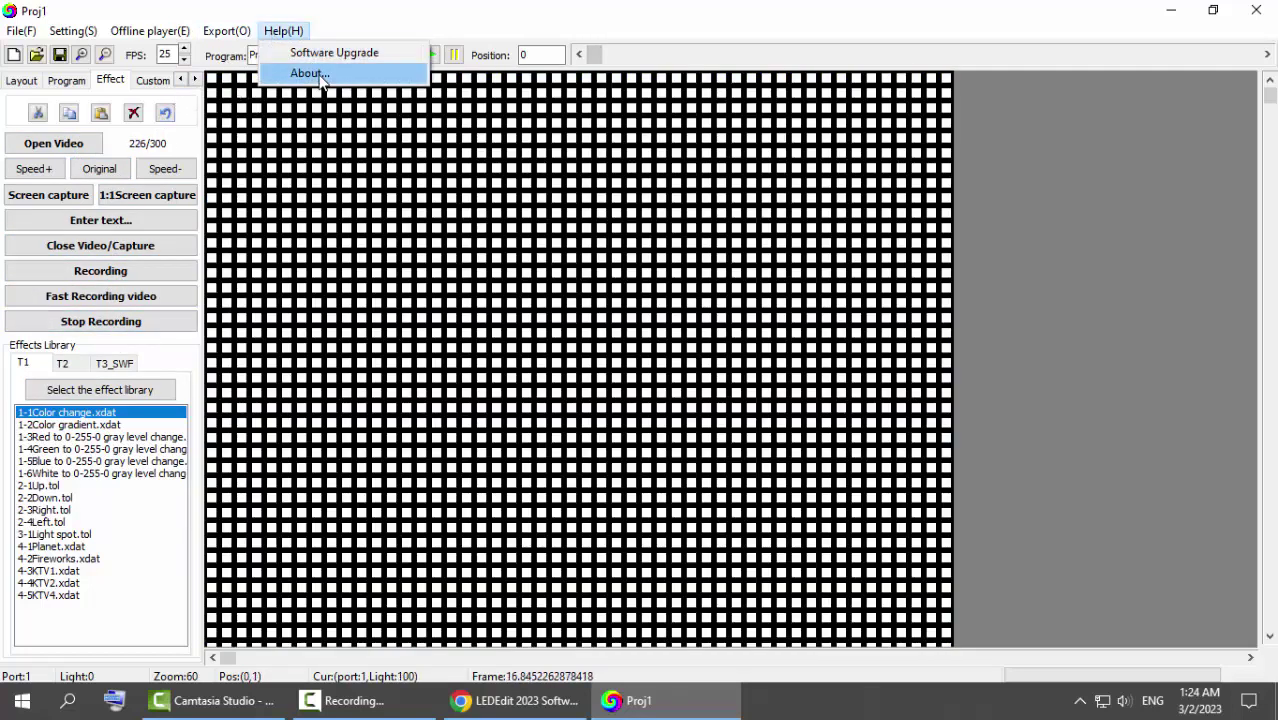
click(310, 73)
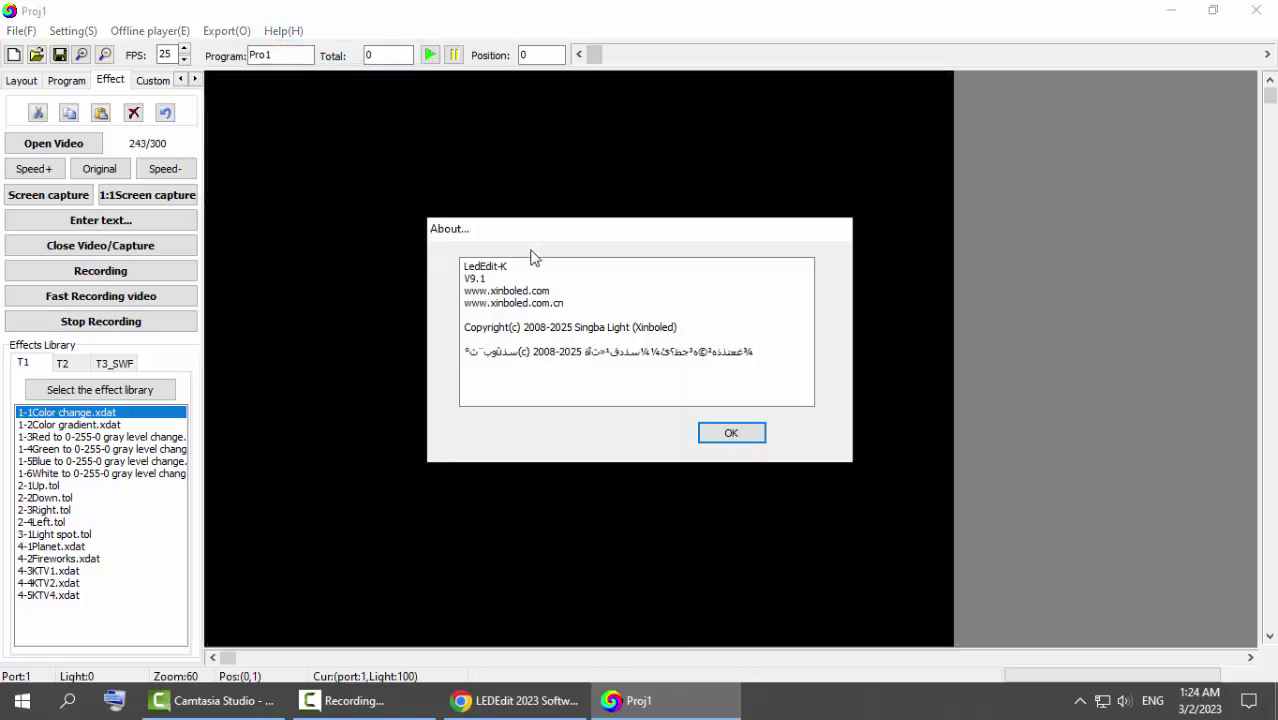
Review the version and copyright lines in the About information and close it.
drag(464, 268, 528, 273)
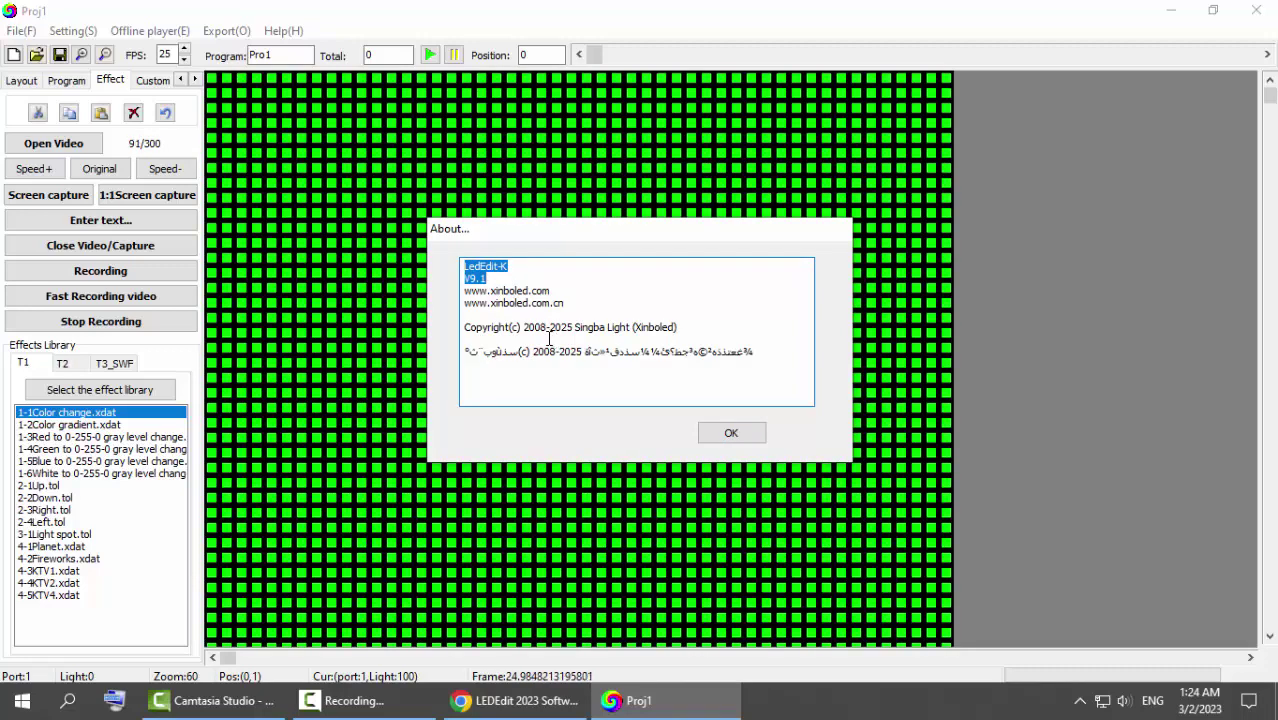
drag(465, 327, 665, 326)
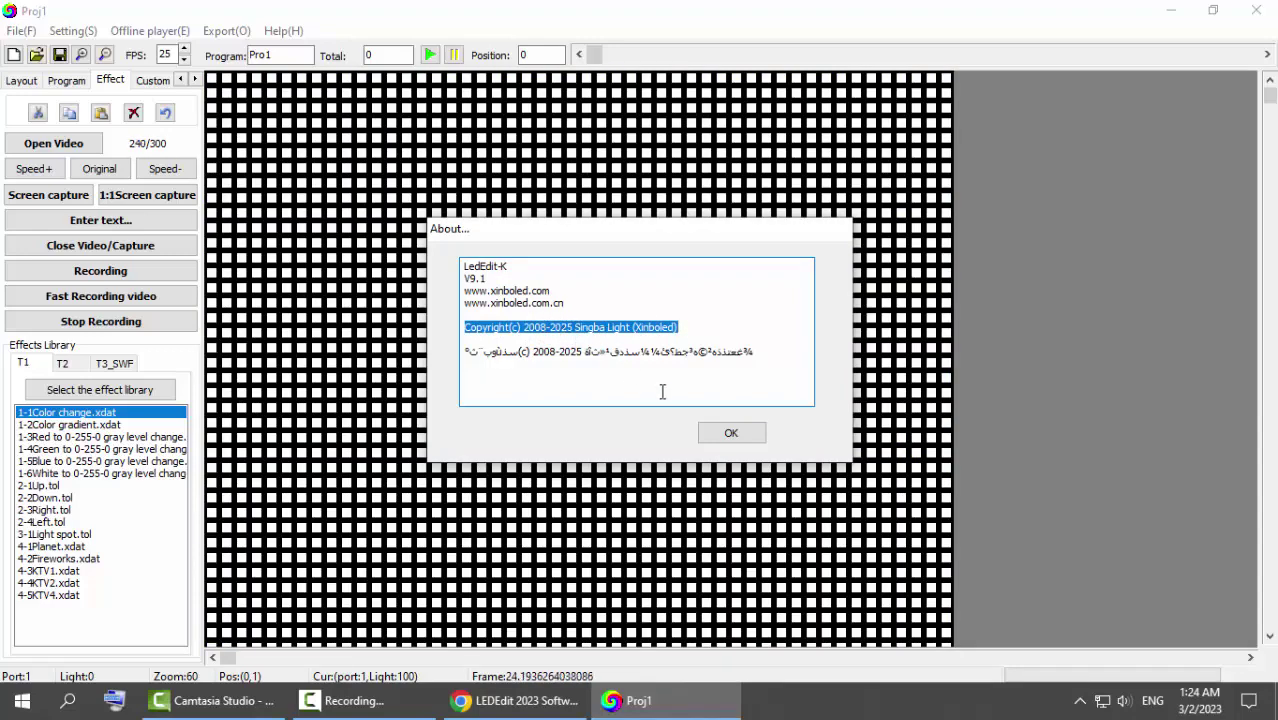
click(732, 436)
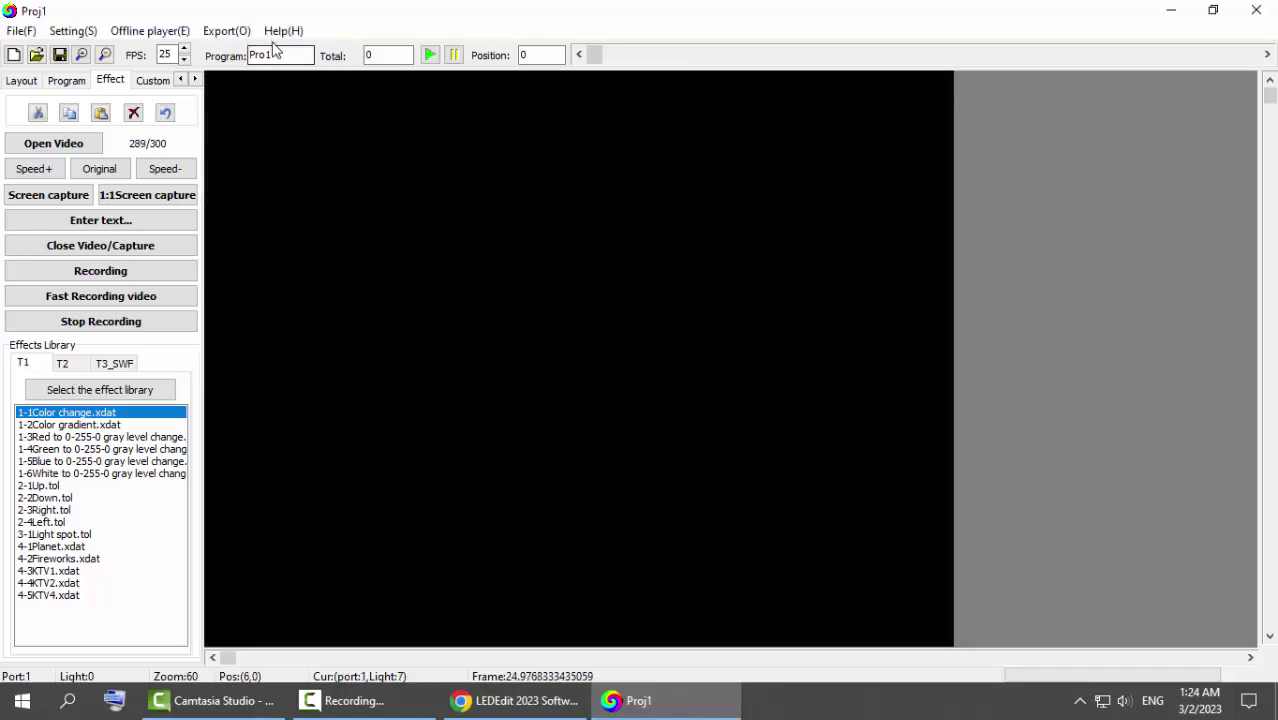
Exit LedEdit, relaunch it from its desktop shortcut to check that it starts, and close it again.
click(30, 31)
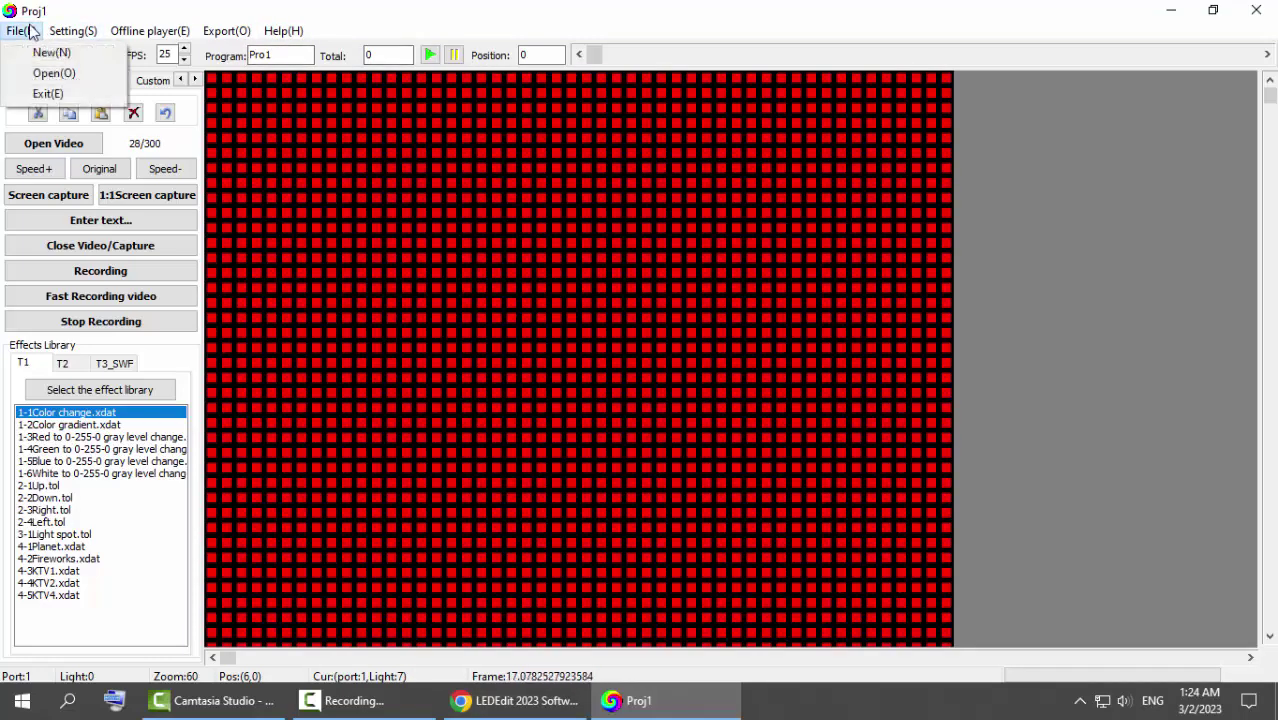
click(43, 92)
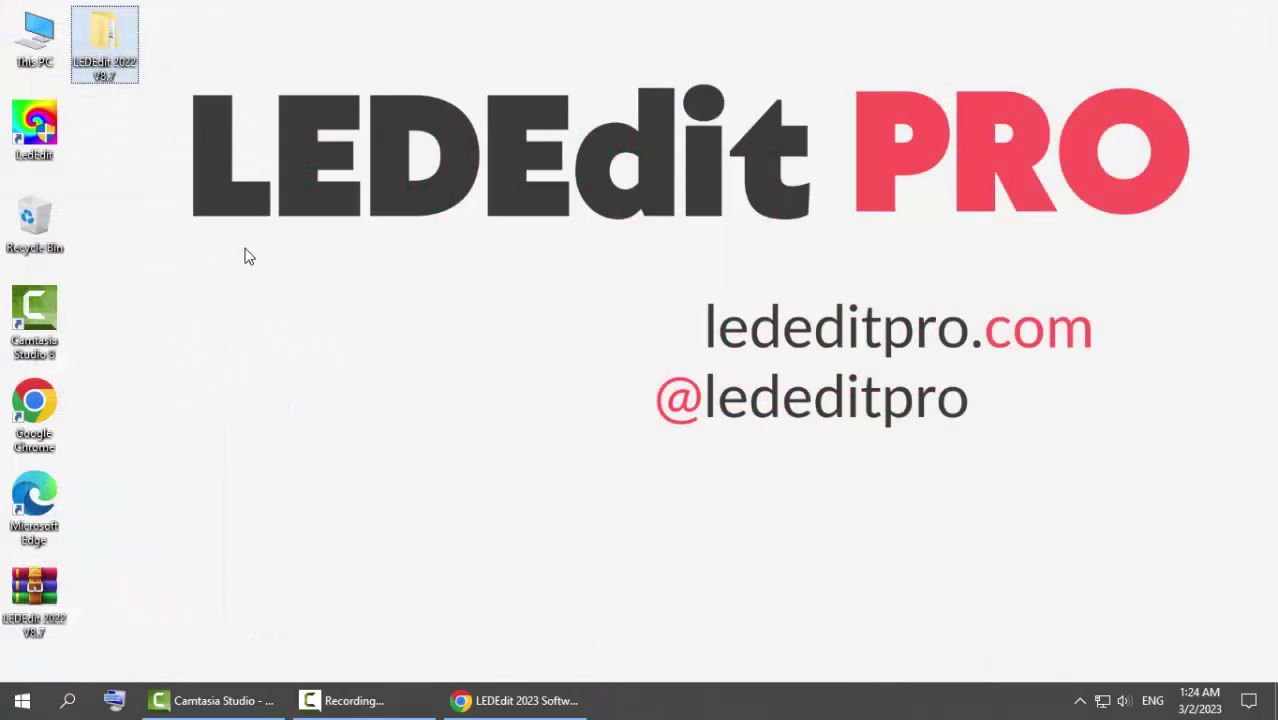
right_click(146, 176)
click(186, 230)
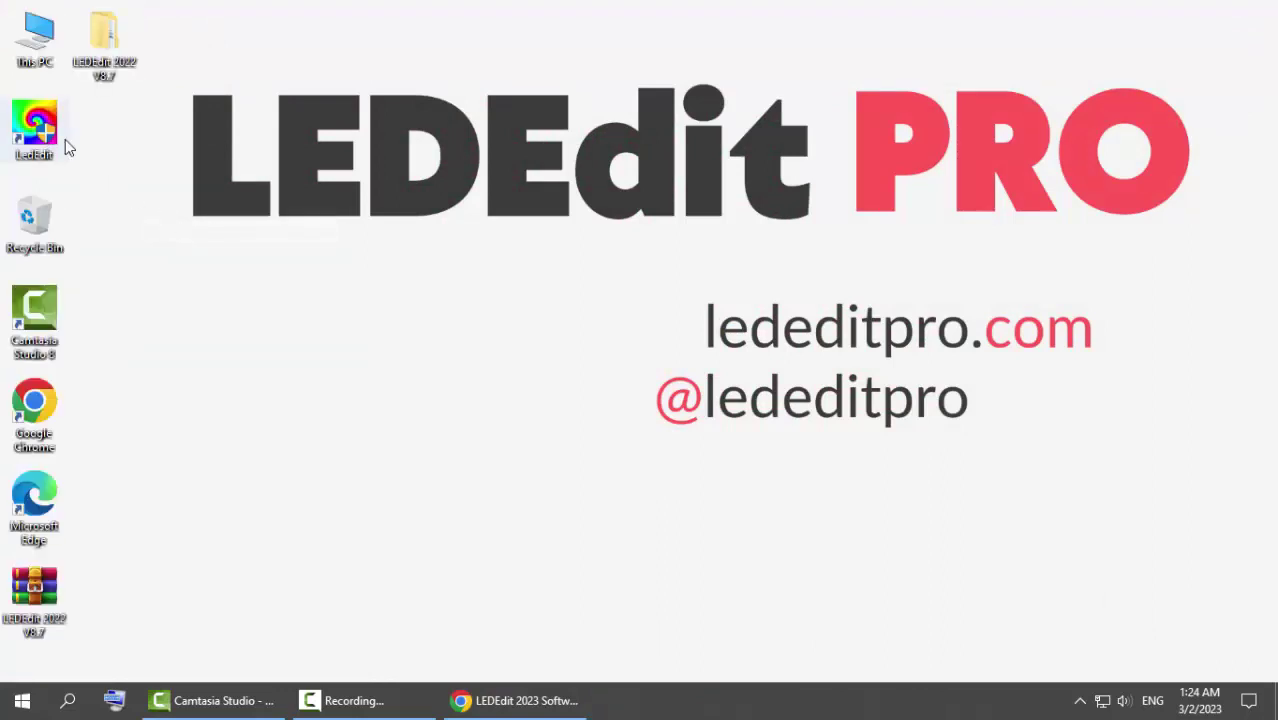
click(45, 143)
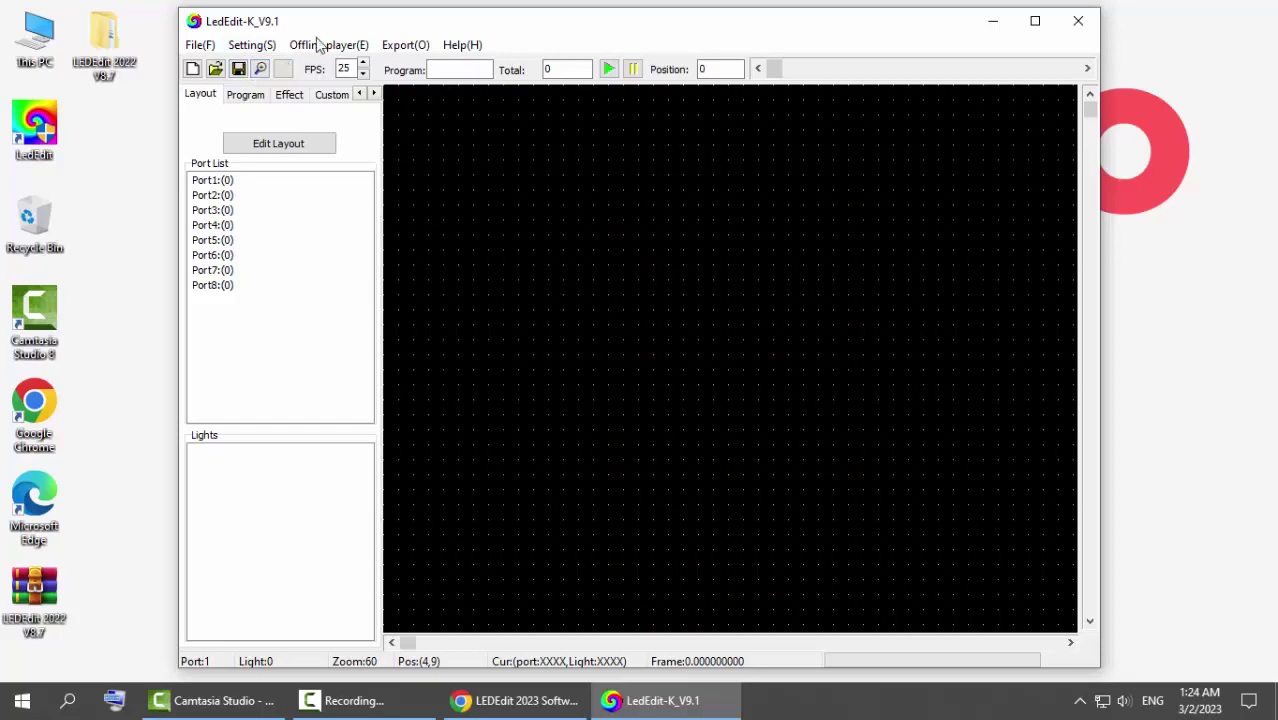
click(1078, 20)
Switch to Chrome and open the Blog page of the lededitpro.com website.
click(560, 703)
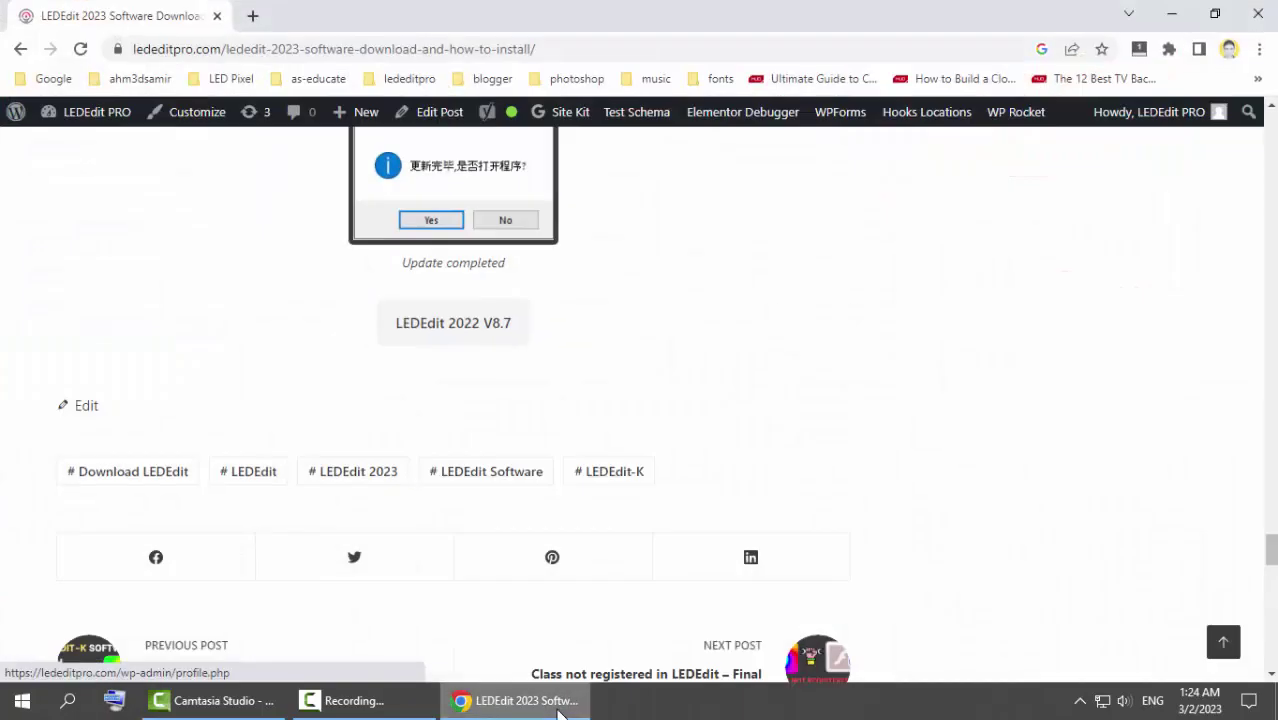
drag(1272, 558, 1271, 137)
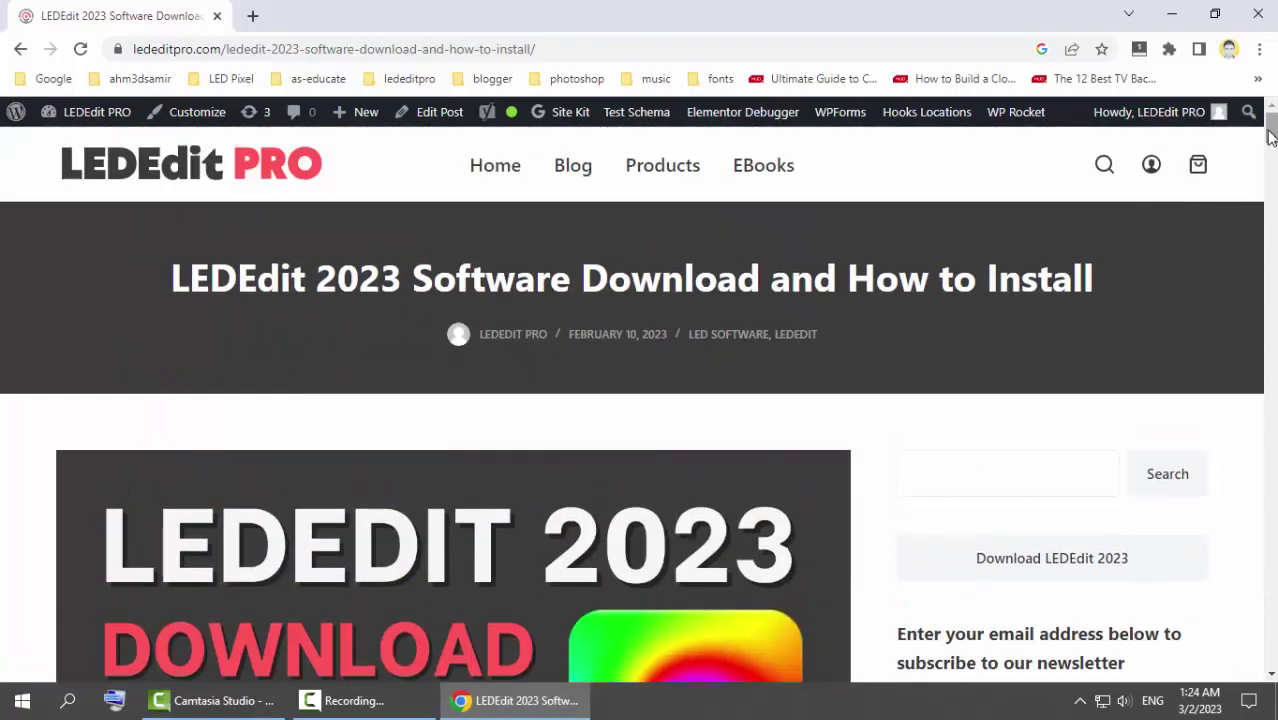
click(573, 178)
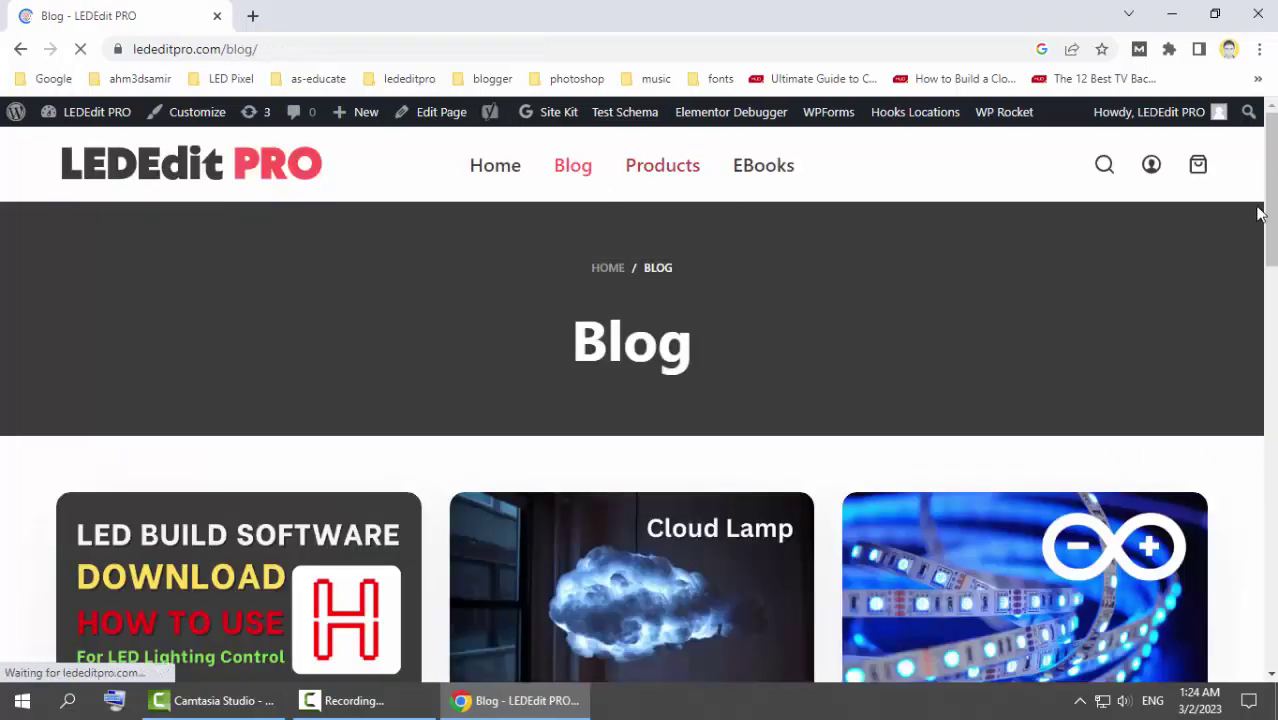
Look through the articles on the first page of the blog.
drag(1268, 213, 1268, 558)
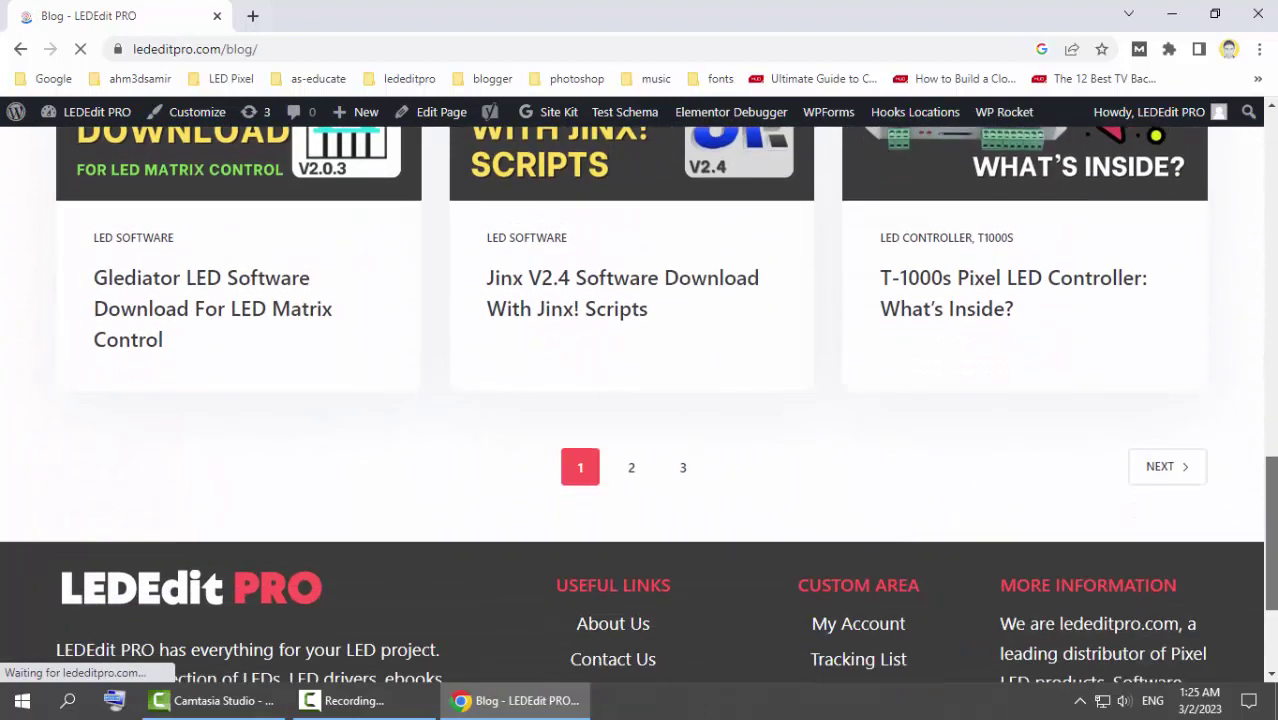
click(561, 240)
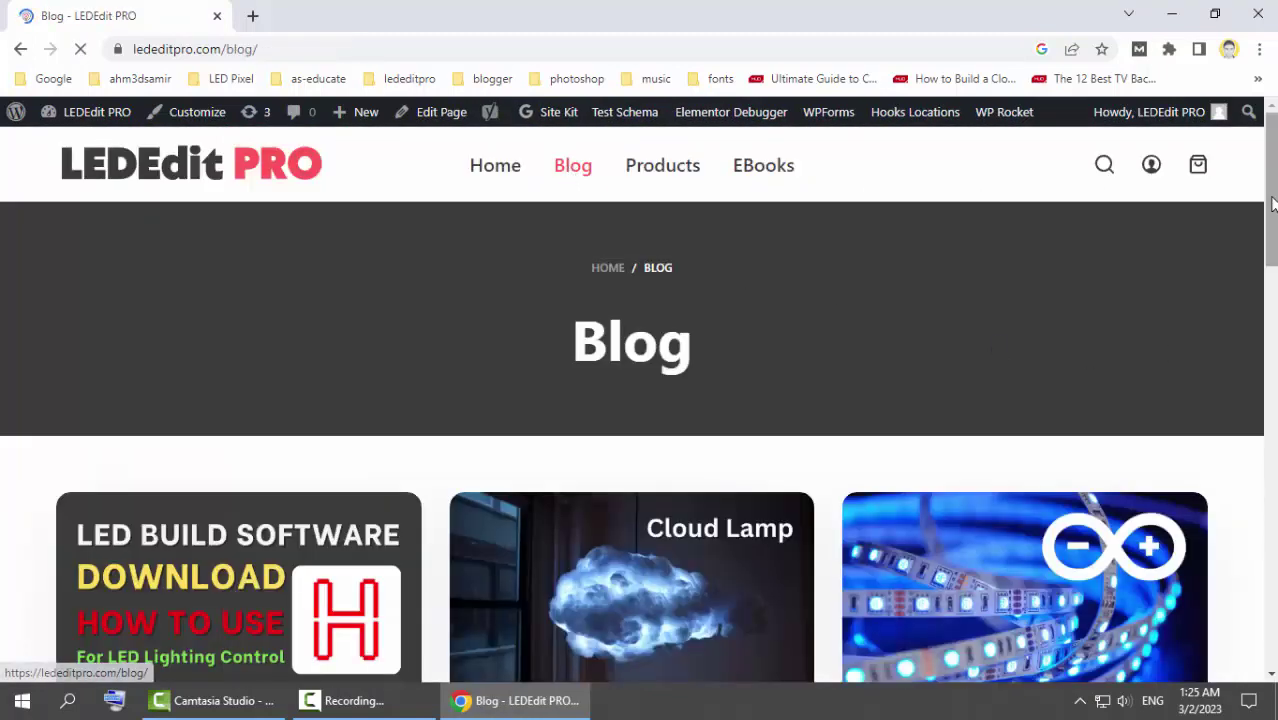
scroll(1273, 345, down, 5)
scroll(1273, 345, down, 8)
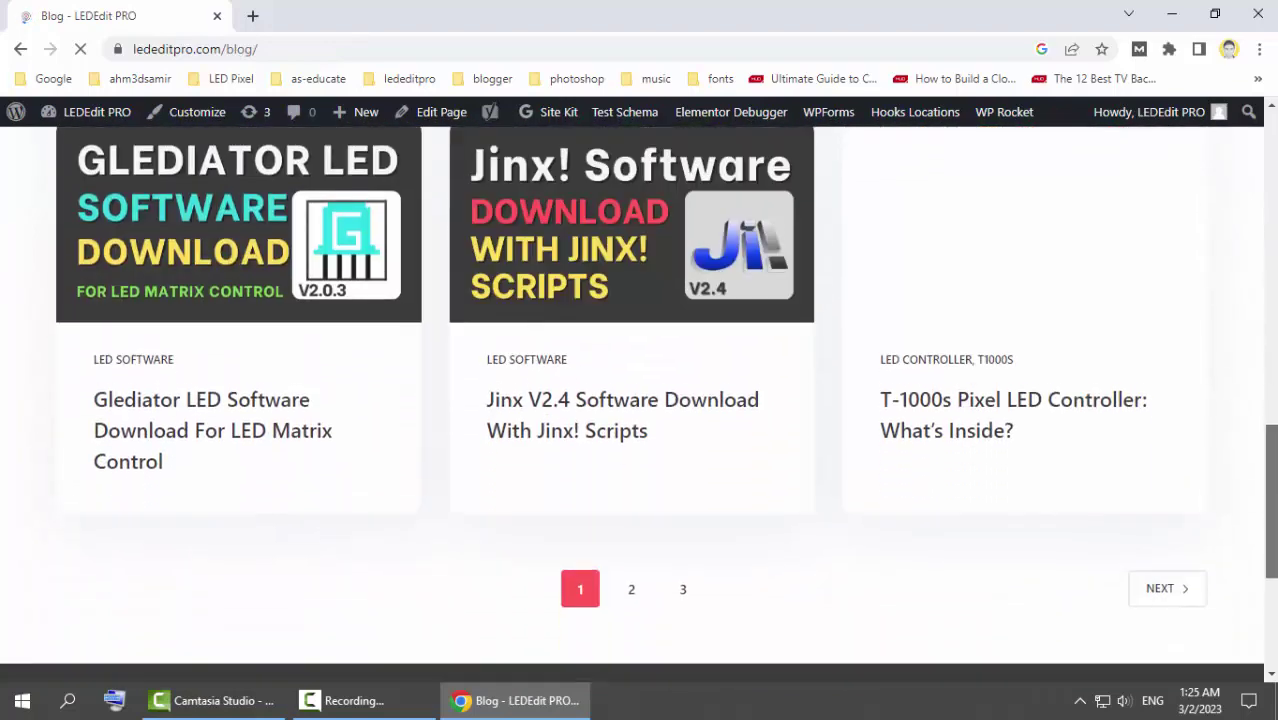
scroll(1274, 401, up, 5)
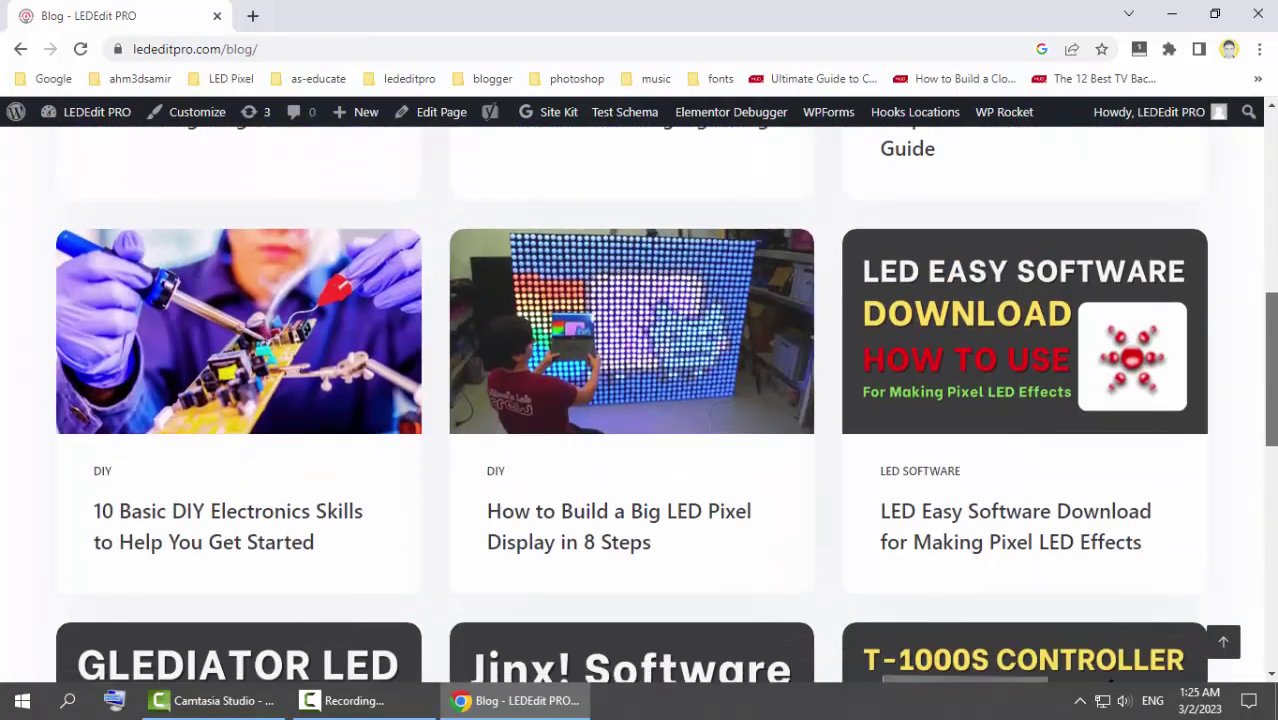
Open page 2 of the blog and look through its LEDEdit tutorials.
scroll(1274, 401, down, 5)
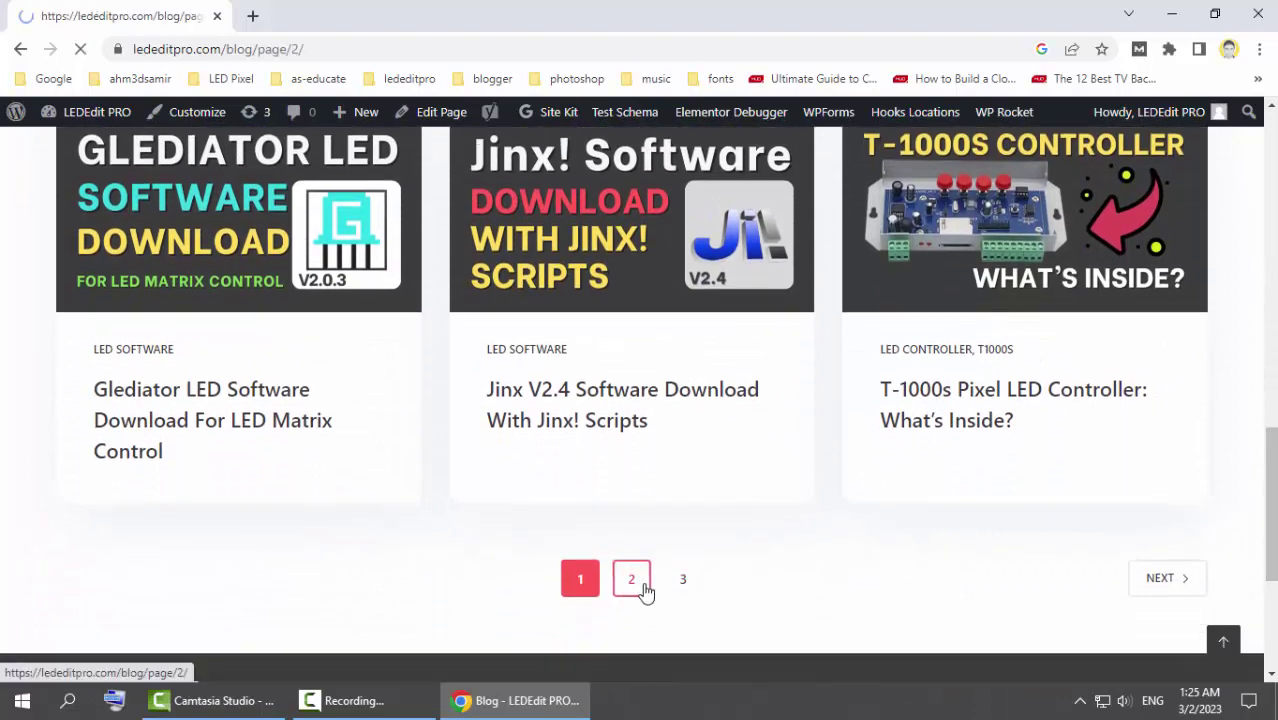
scroll(632, 560, down, 7)
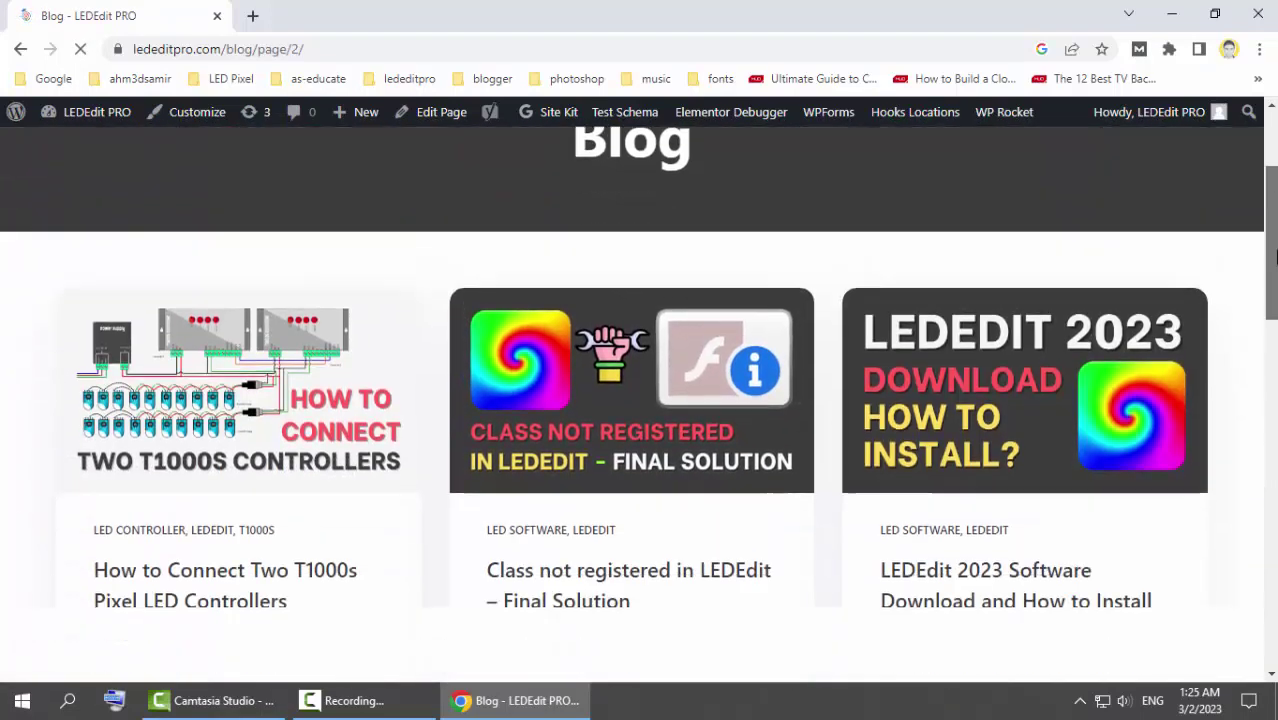
scroll(1274, 497, down, 5)
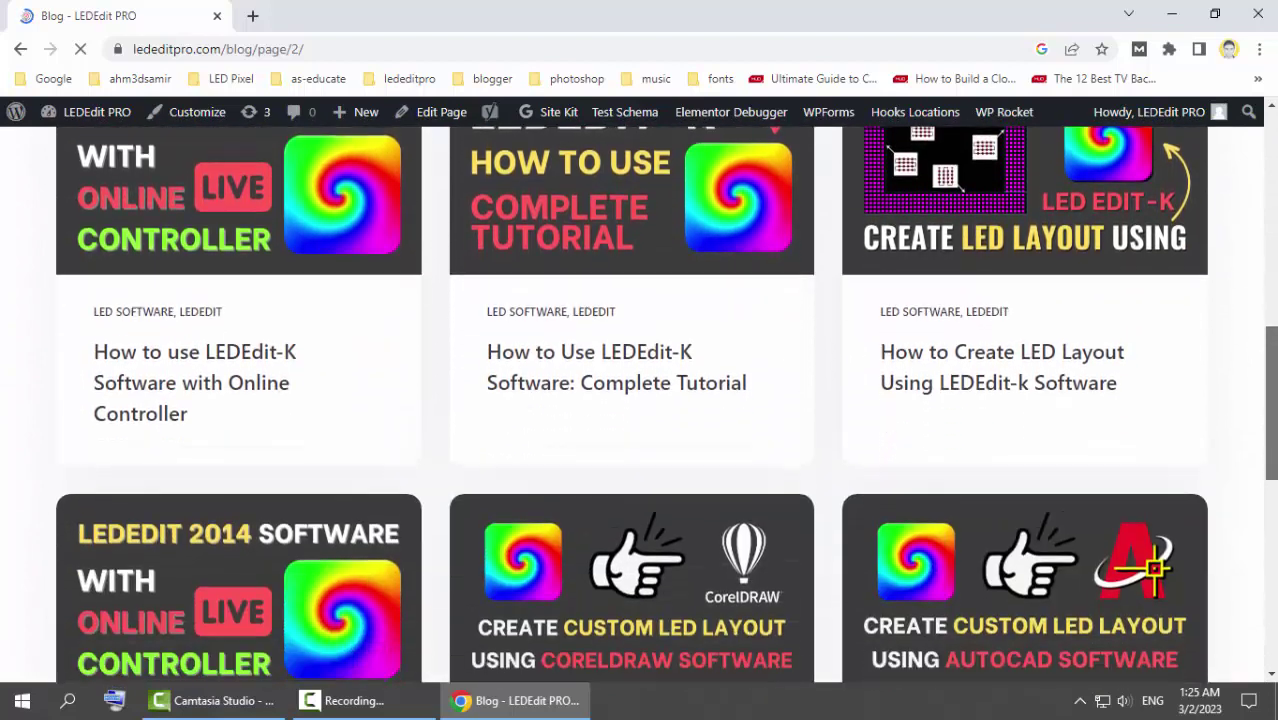
scroll(1274, 497, down, 1)
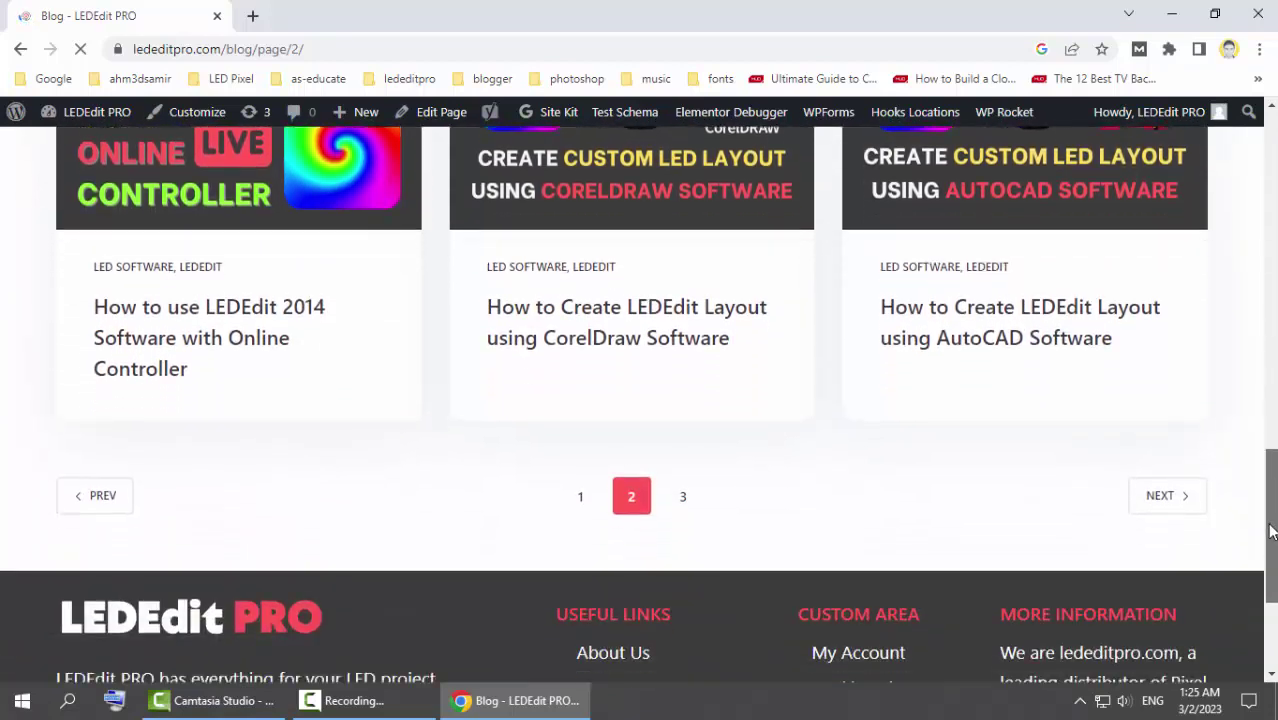
Open page 3 of the blog for a brief look and close the browser.
click(683, 516)
mouse_move(1274, 152)
mouse_down()
mouse_move(1274, 420)
mouse_move(1274, 150)
mouse_up()
click(1258, 14)
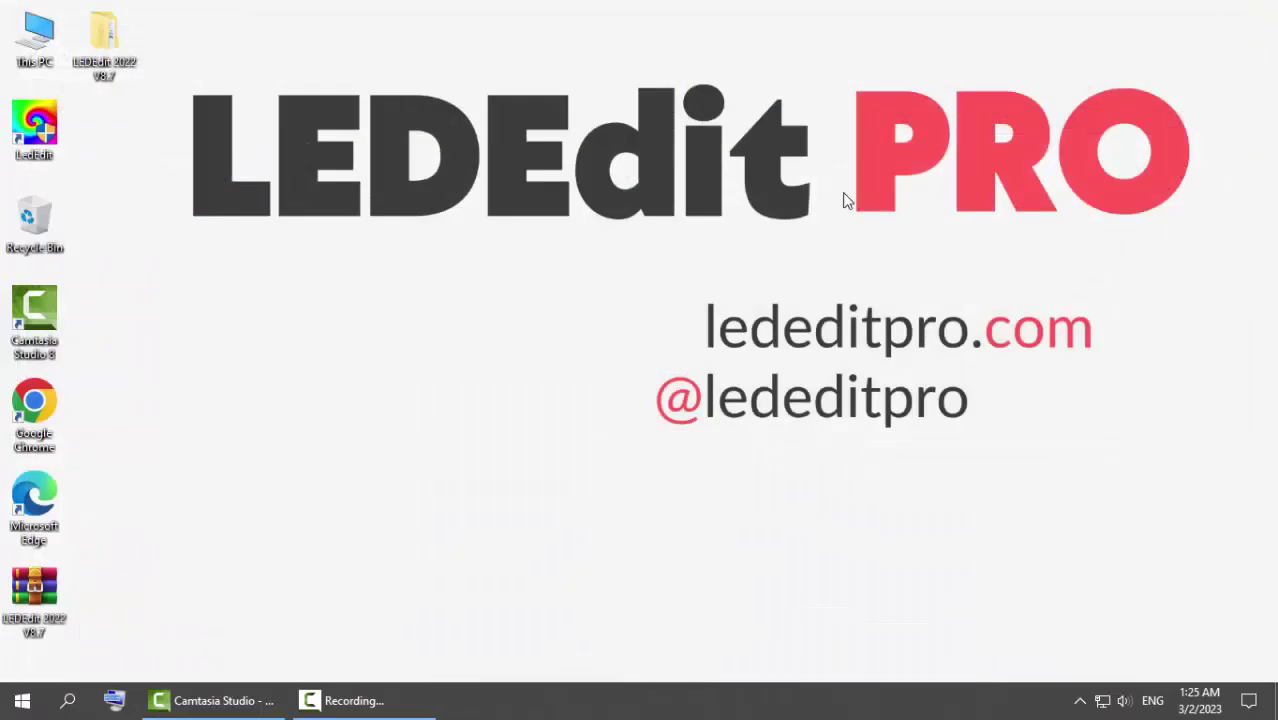